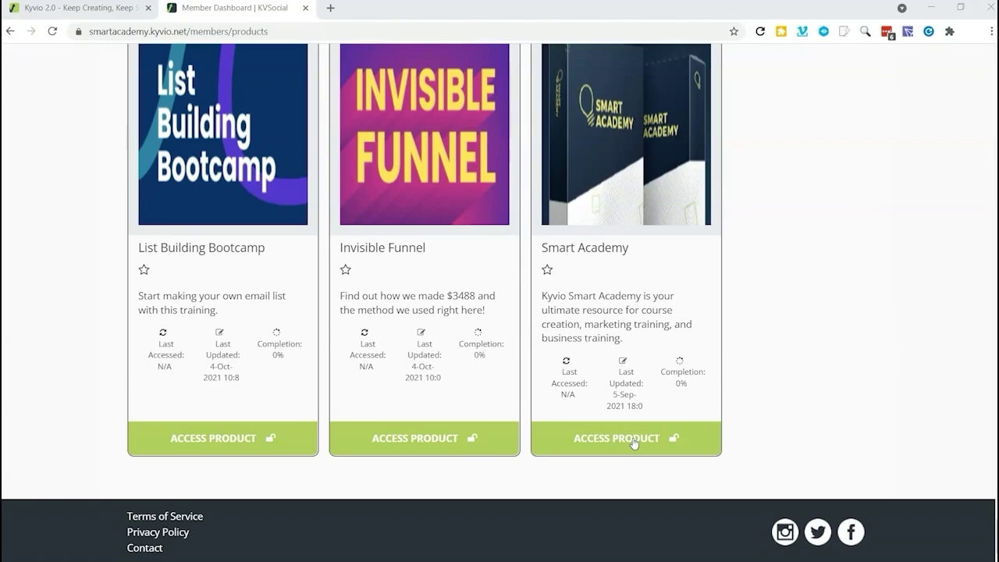
# Open the Smart Academy product and start the lessons of Module 2 - Intermediate Courses.
pyautogui.click(633, 443)
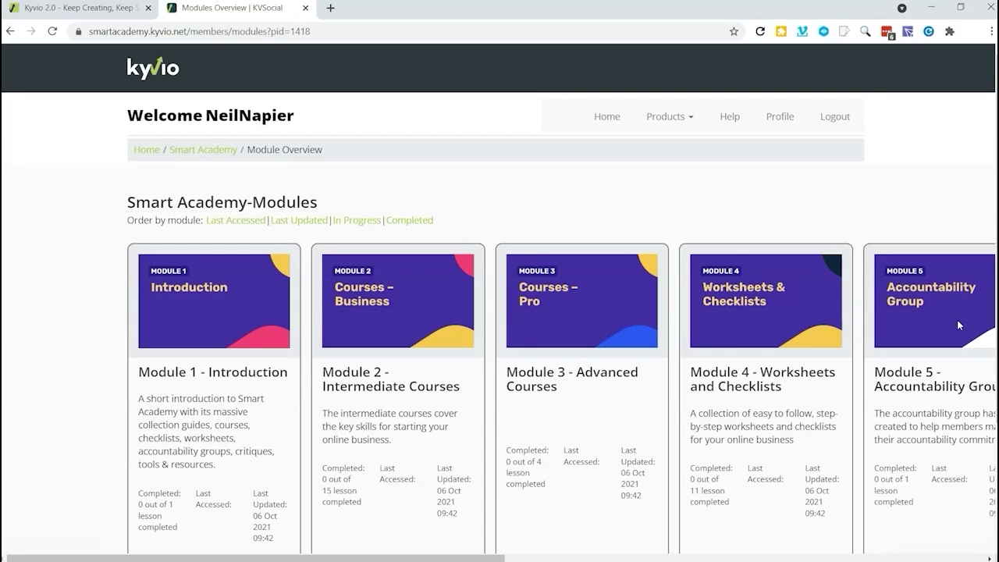
pyautogui.scroll(-3, 419, 350)
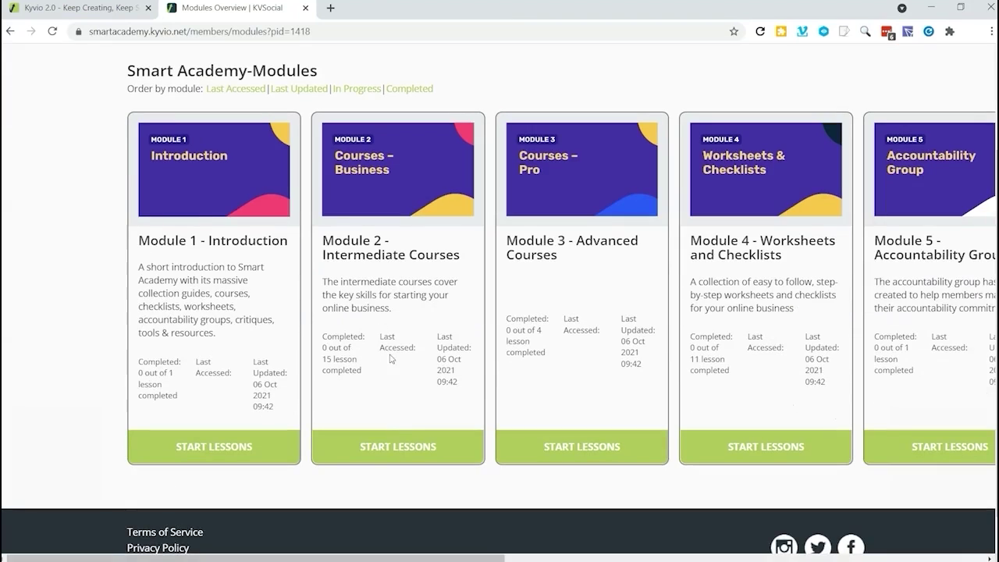
pyautogui.click(385, 446)
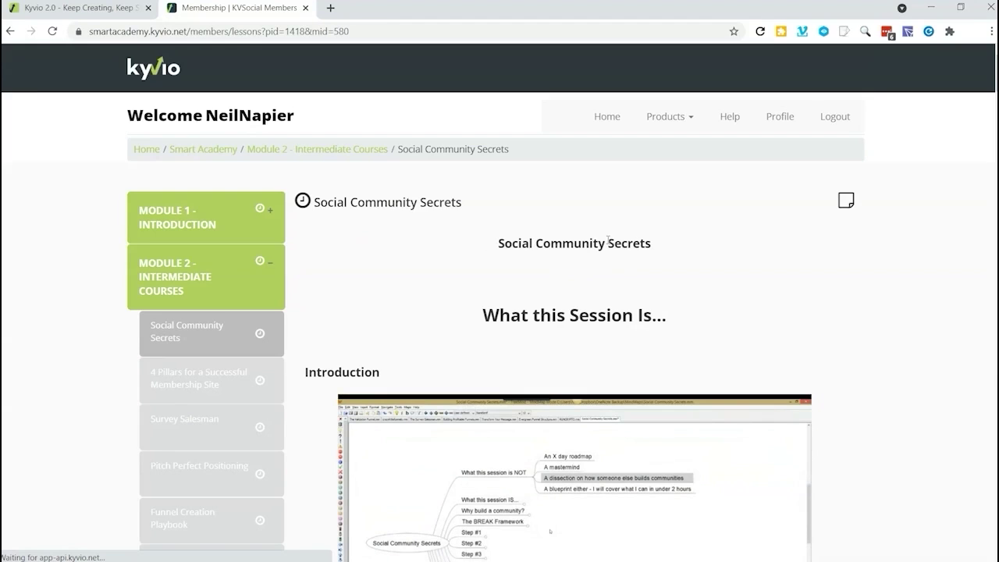
# Look through the Social Community Secrets lesson, from its introduction and section videos to the lesson rating and completion options.
pyautogui.scroll(-5, 519, 337)
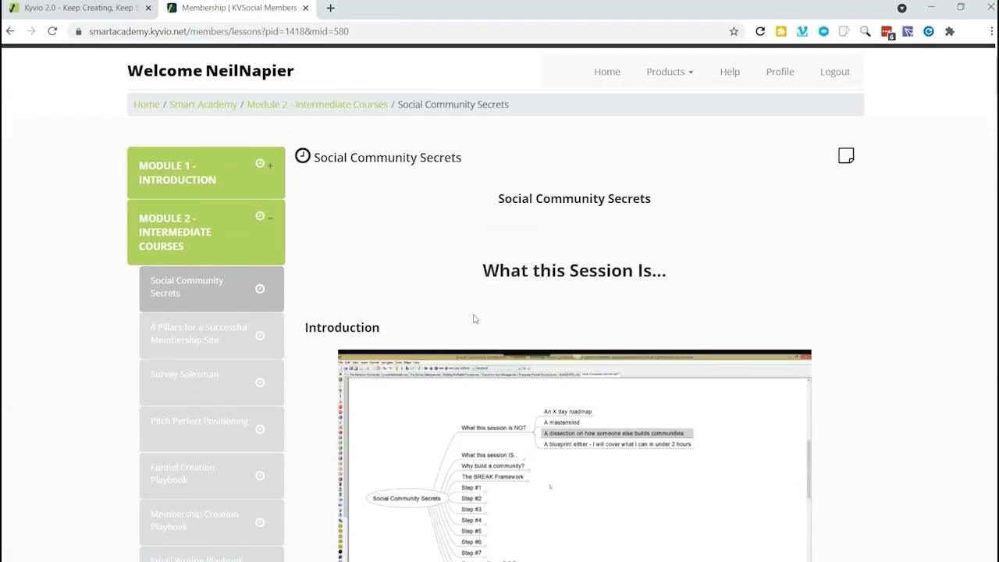
pyautogui.scroll(-1, 482, 331)
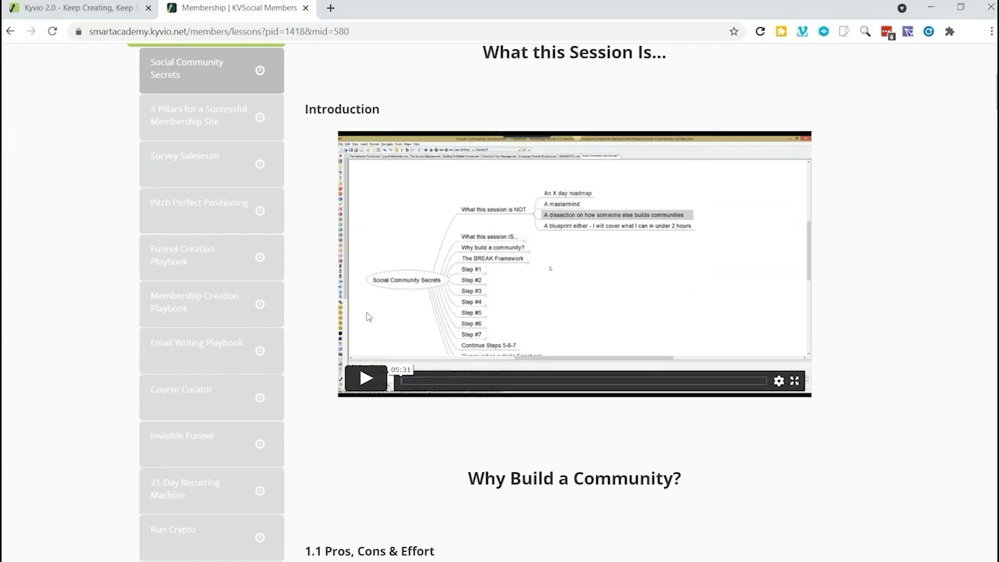
pyautogui.scroll(6, 260, 263)
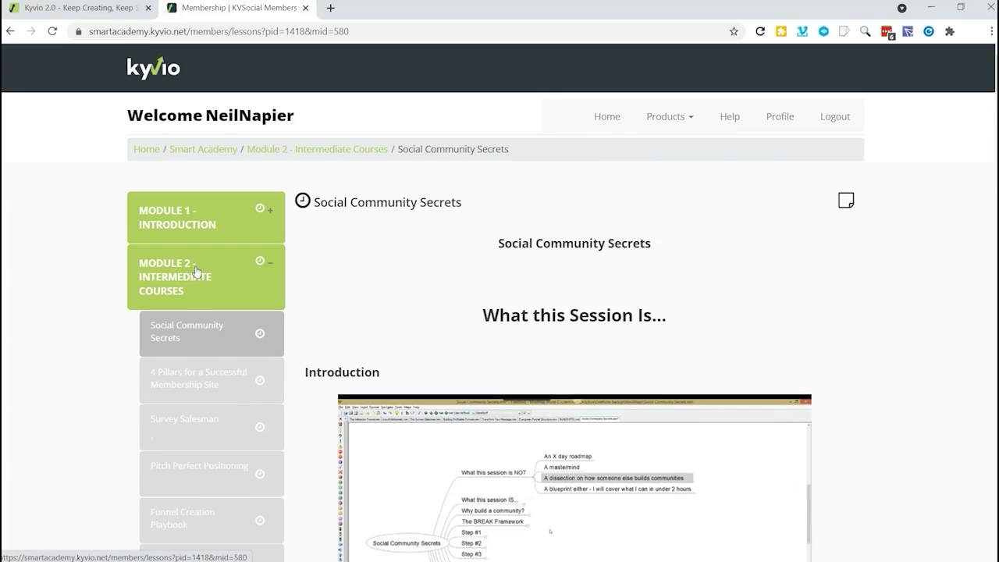
pyautogui.scroll(-5, 201, 263)
pyautogui.scroll(-6, 200, 263)
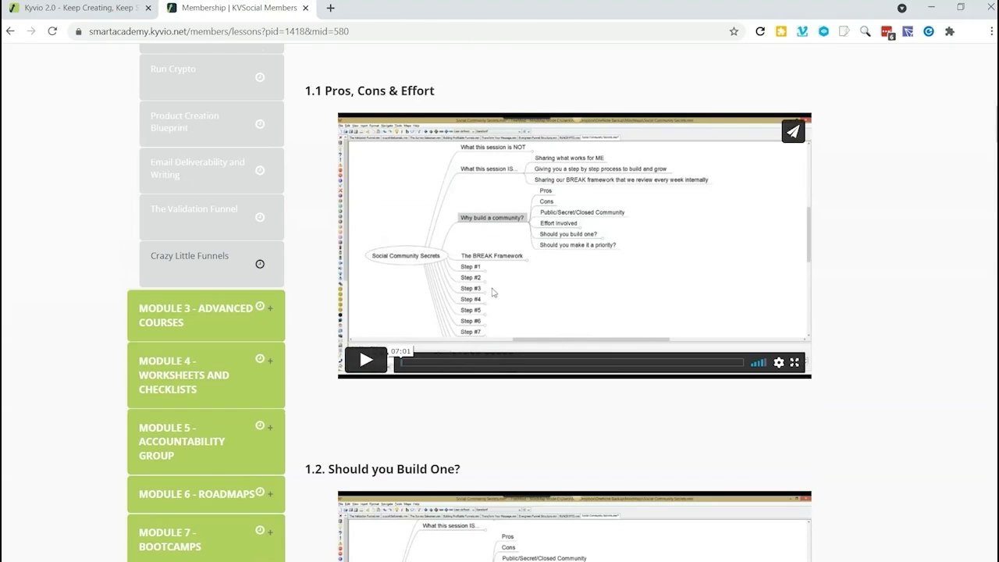
pyautogui.scroll(-7, 648, 339)
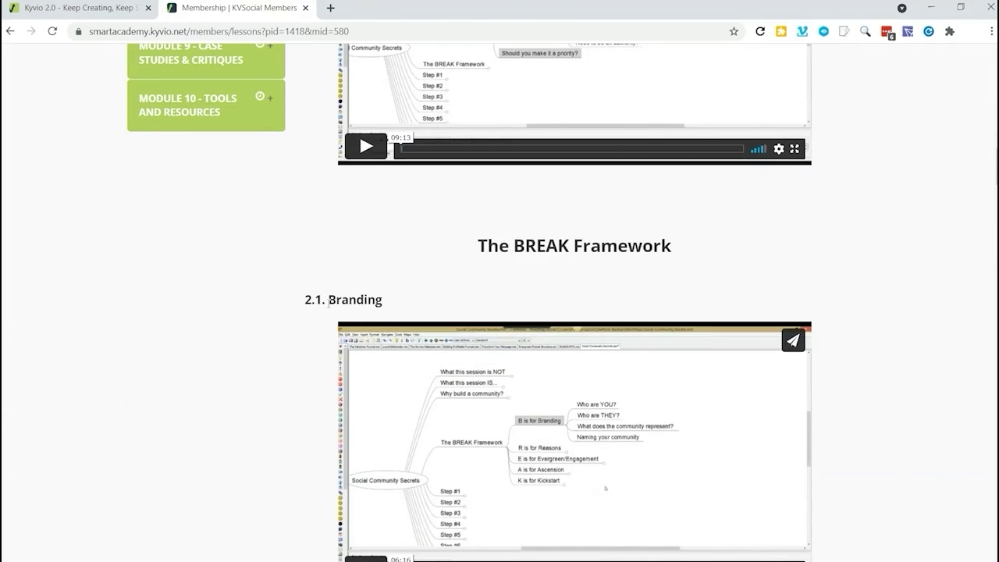
pyautogui.scroll(6, 330, 316)
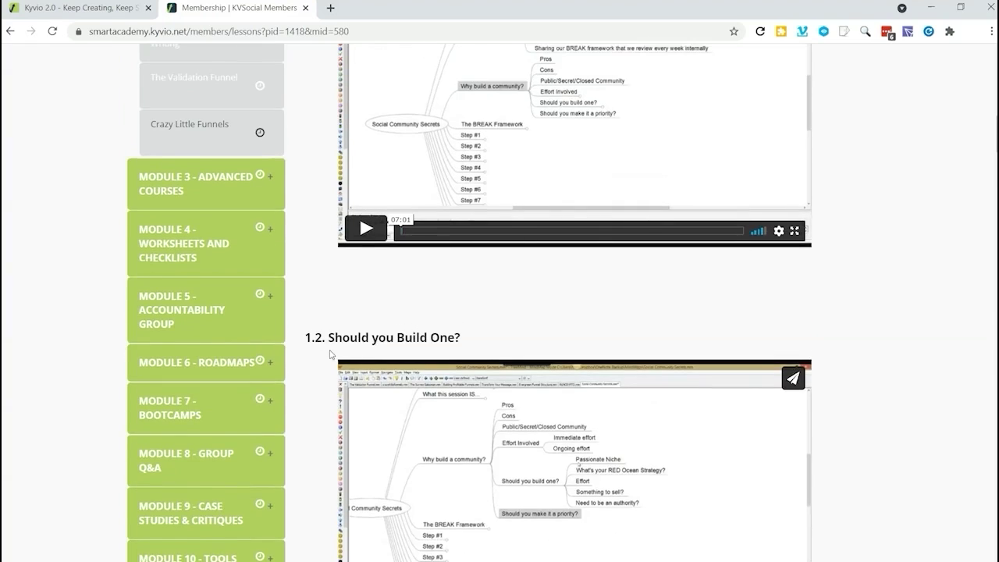
pyautogui.scroll(-5, 332, 355)
pyautogui.scroll(2, 335, 367)
pyautogui.scroll(-8, 330, 272)
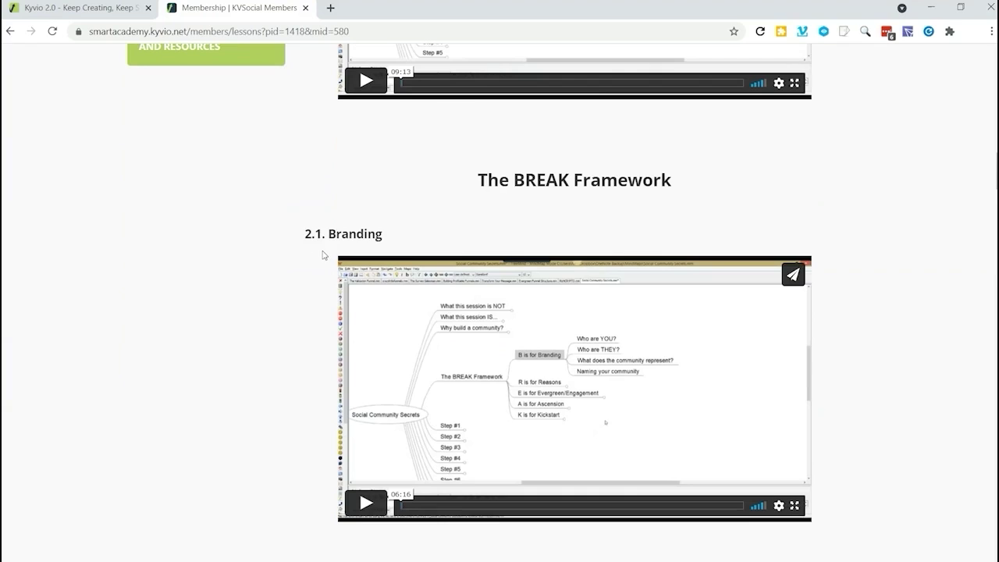
pyautogui.scroll(-20, 323, 255)
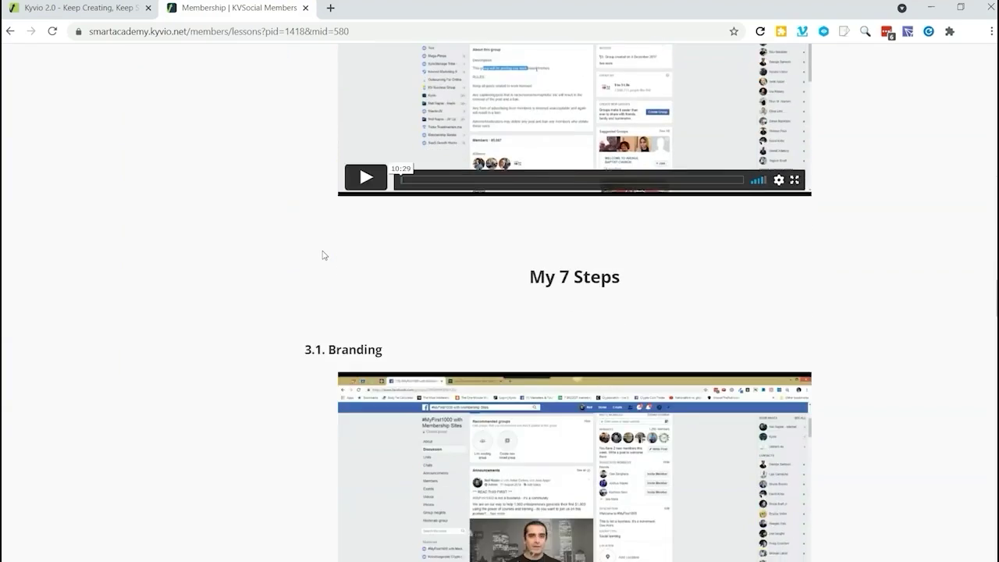
pyautogui.scroll(-20, 311, 245)
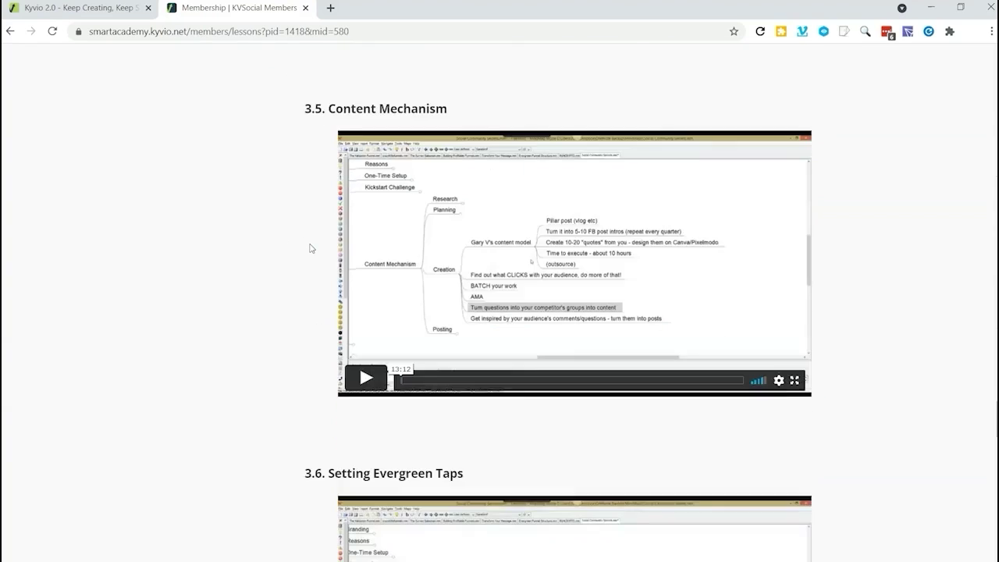
pyautogui.scroll(-16, 311, 244)
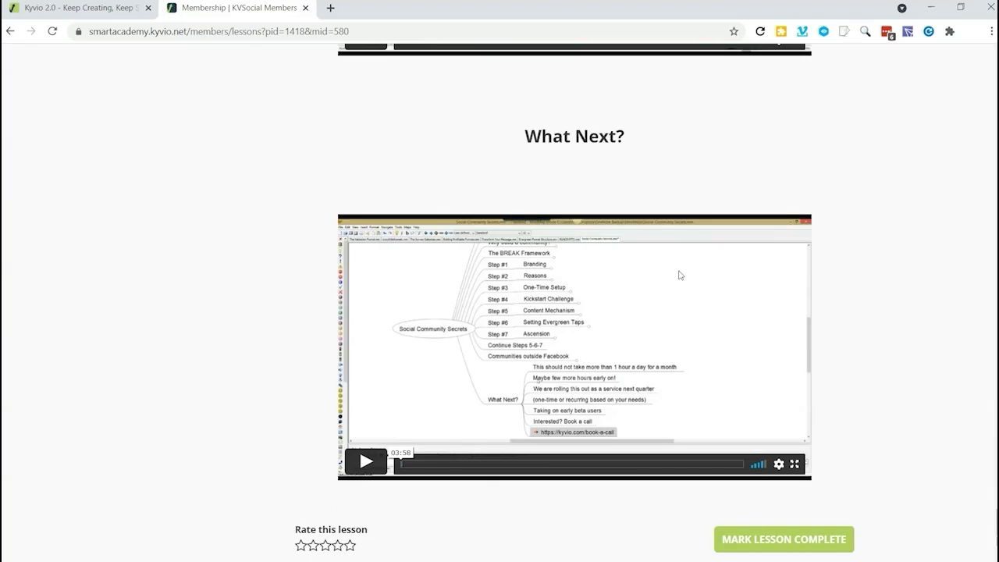
pyautogui.scroll(-1, 613, 359)
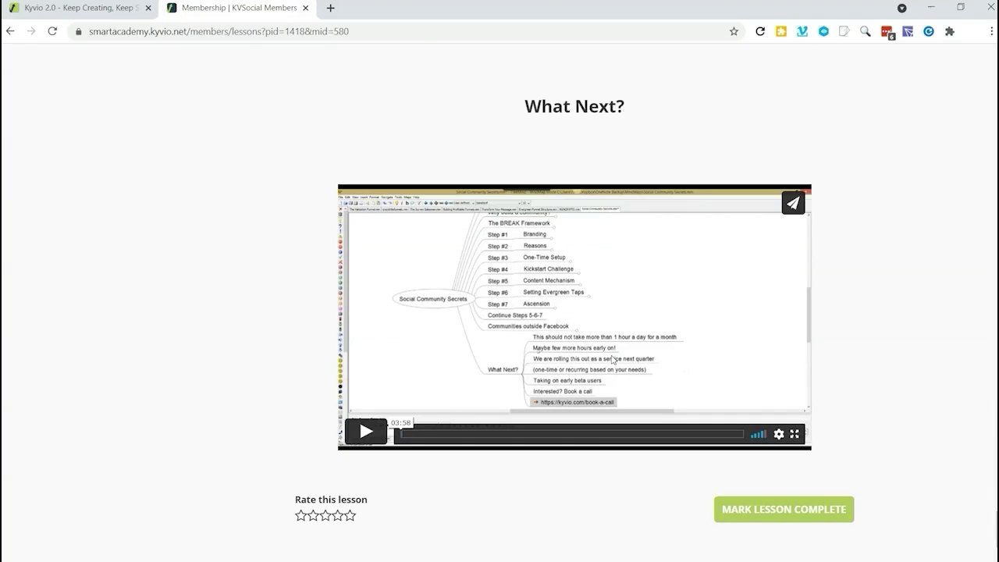
pyautogui.scroll(-1, 613, 359)
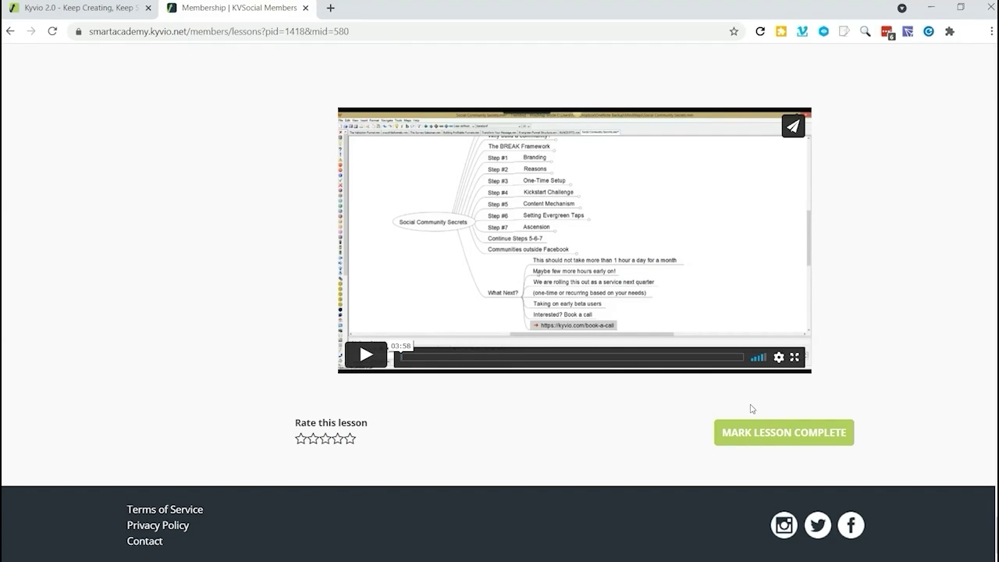
# Open the MyFirst1000 5-Day Course lesson in Module 3 - Advanced Courses and look over its banner and description.
pyautogui.scroll(20, 568, 393)
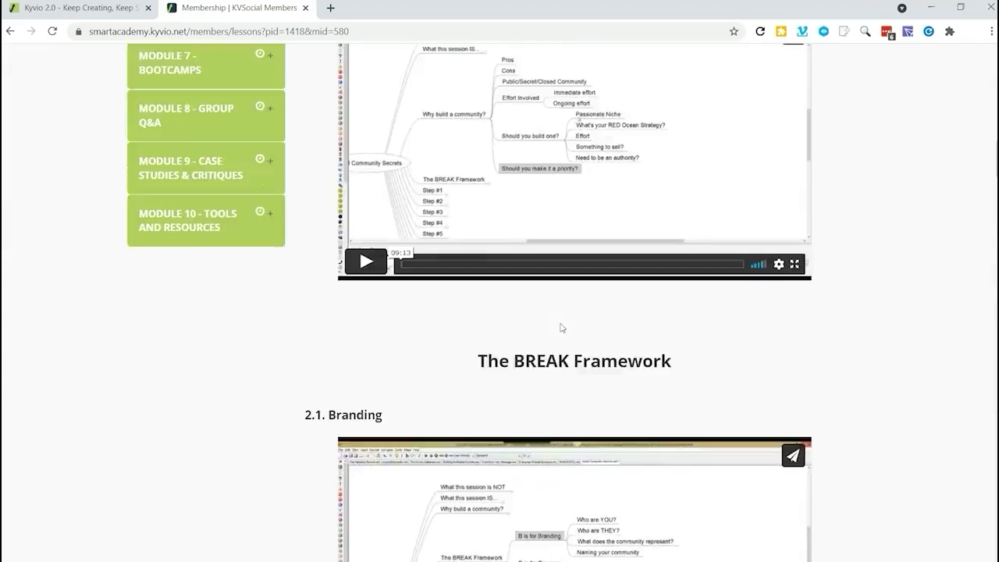
pyautogui.scroll(-12, 201, 293)
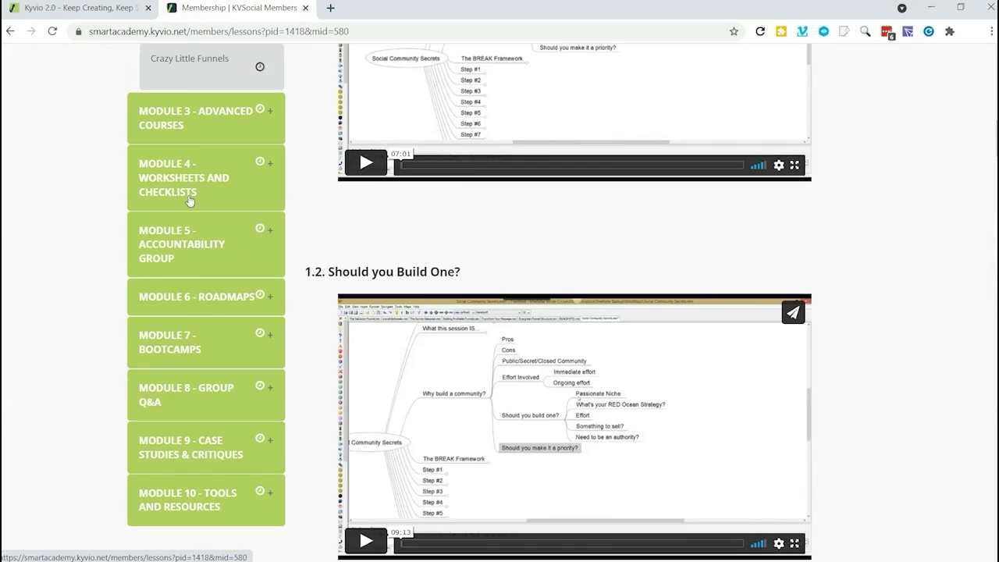
pyautogui.click(184, 121)
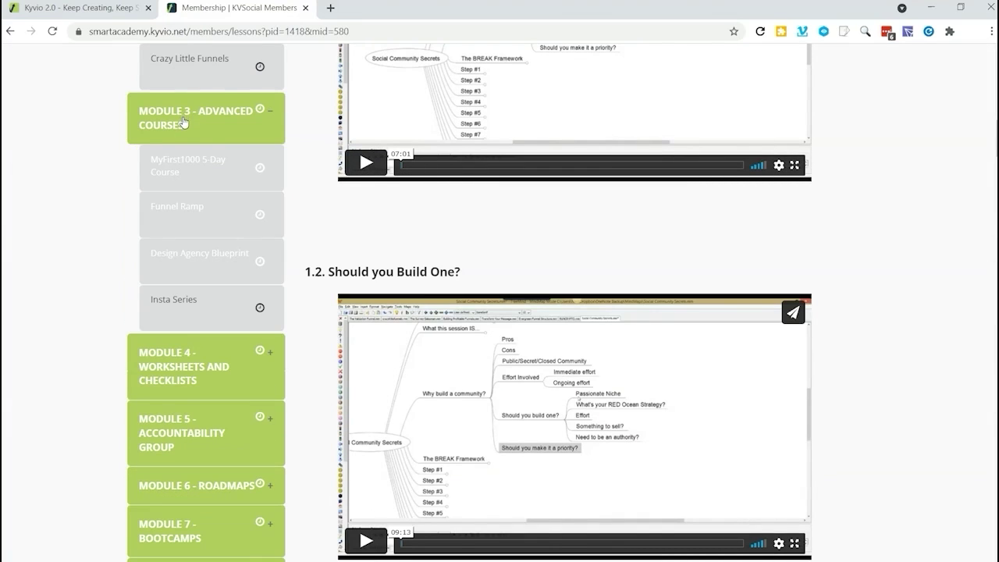
pyautogui.click(188, 167)
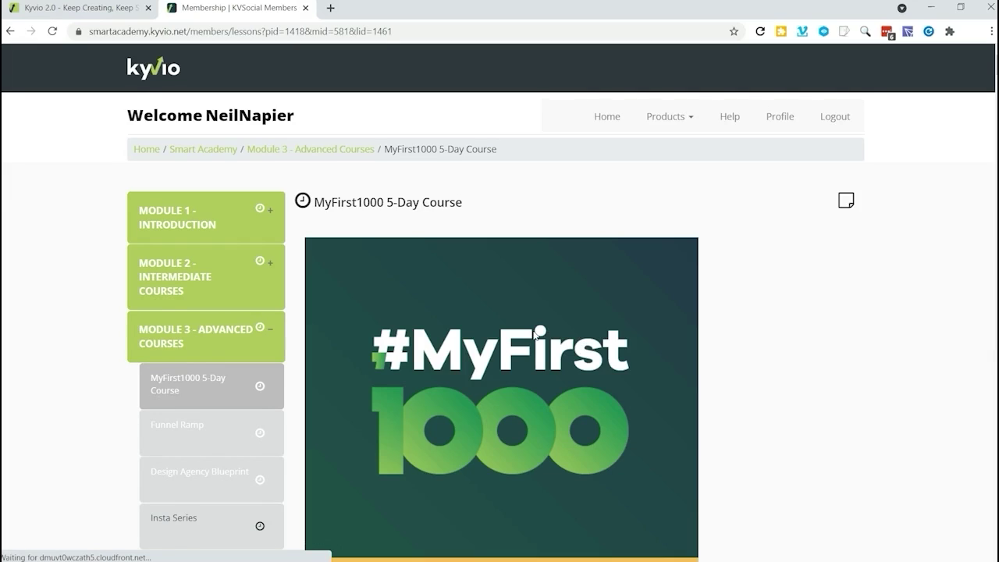
pyautogui.scroll(-4, 535, 335)
pyautogui.scroll(-3, 546, 337)
pyautogui.scroll(4, 577, 341)
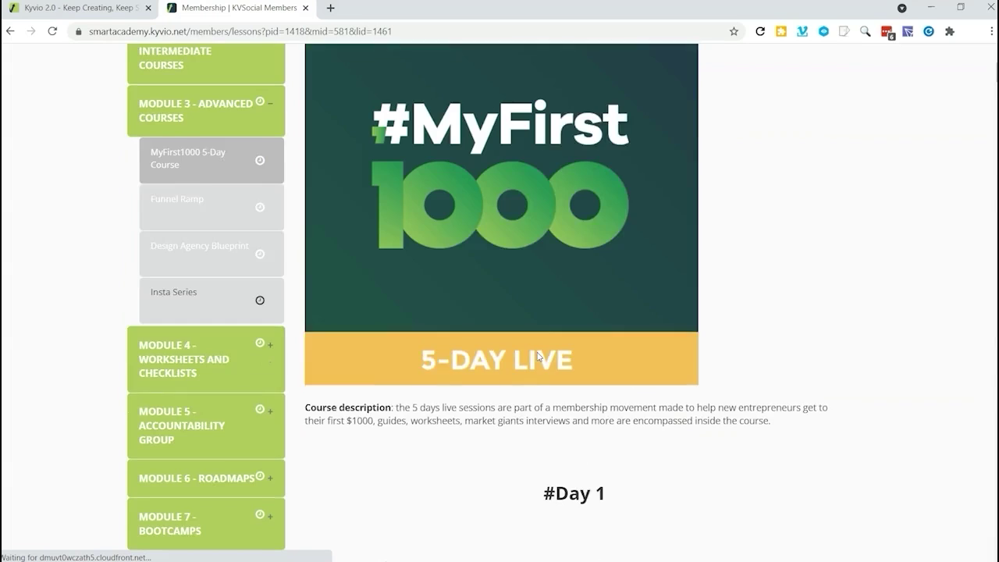
pyautogui.scroll(2, 575, 346)
pyautogui.scroll(-1, 550, 352)
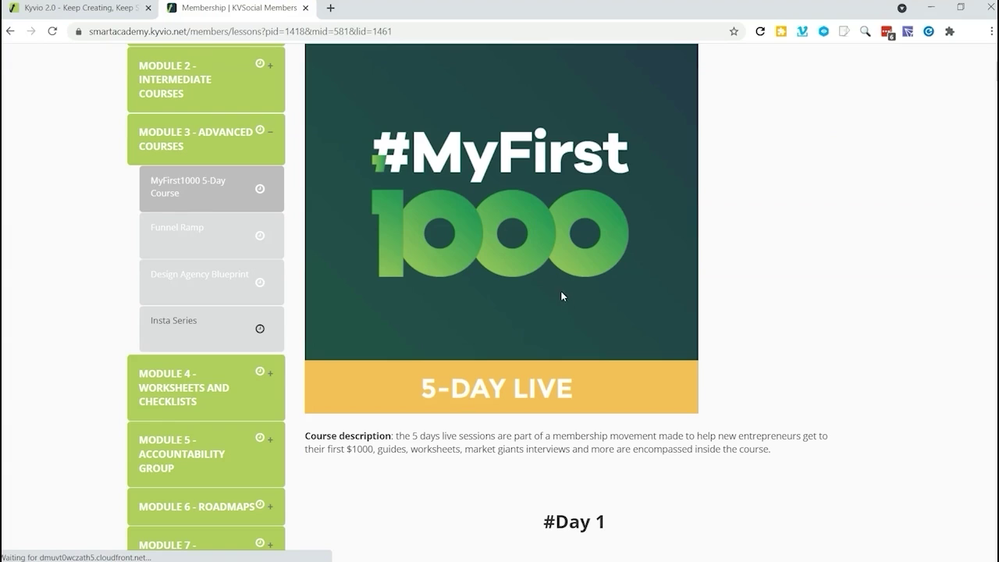
# Return to the Kyvio Smart Products overview and start a new product of the Membership Product type.
pyautogui.click(62, 7)
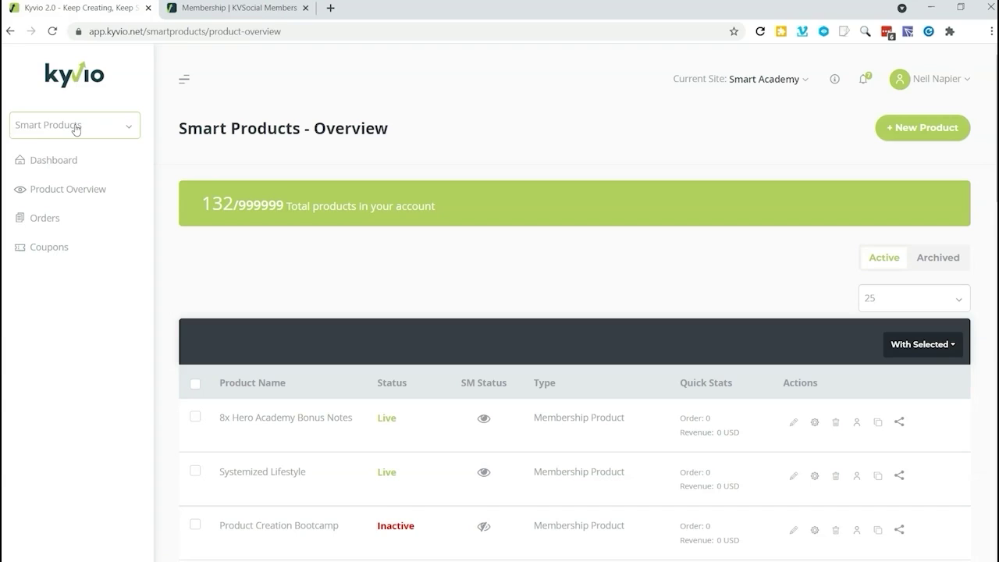
pyautogui.click(930, 133)
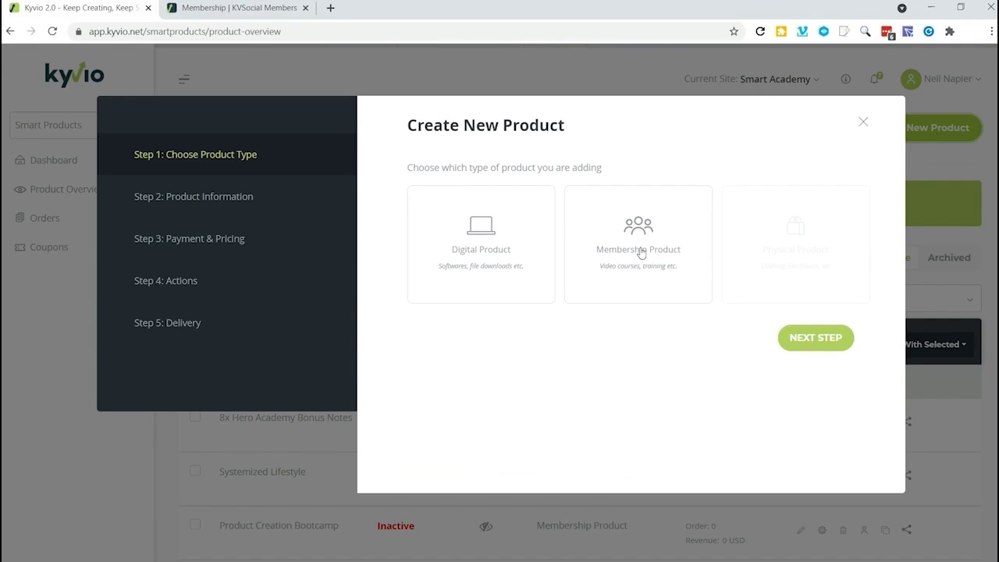
pyautogui.click(641, 247)
pyautogui.click(811, 336)
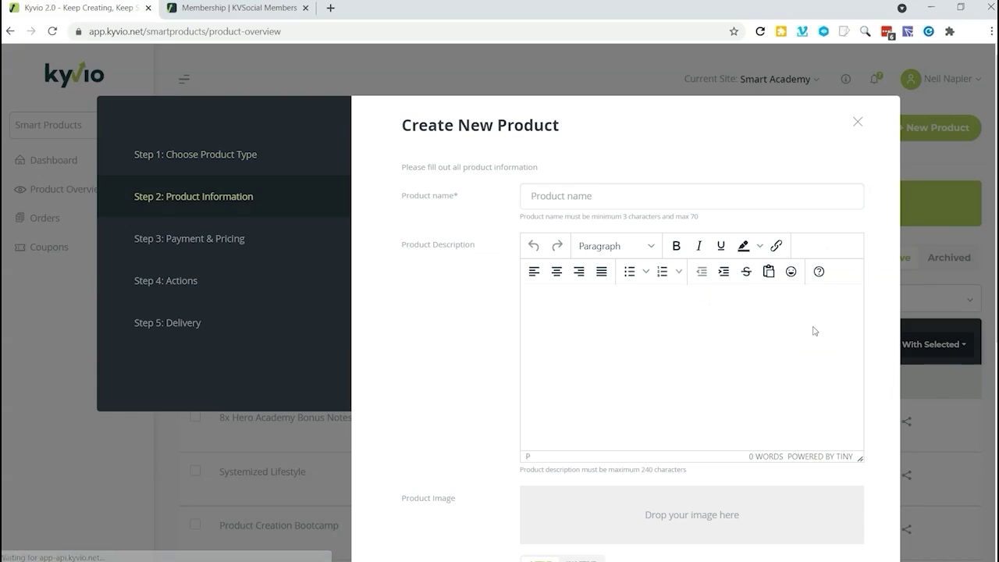
# Name the product "Influencer Marketing" and describe it as "This a training on being an influencer in marketings".
pyautogui.click(621, 197)
pyautogui.write('Influencer Marketing')
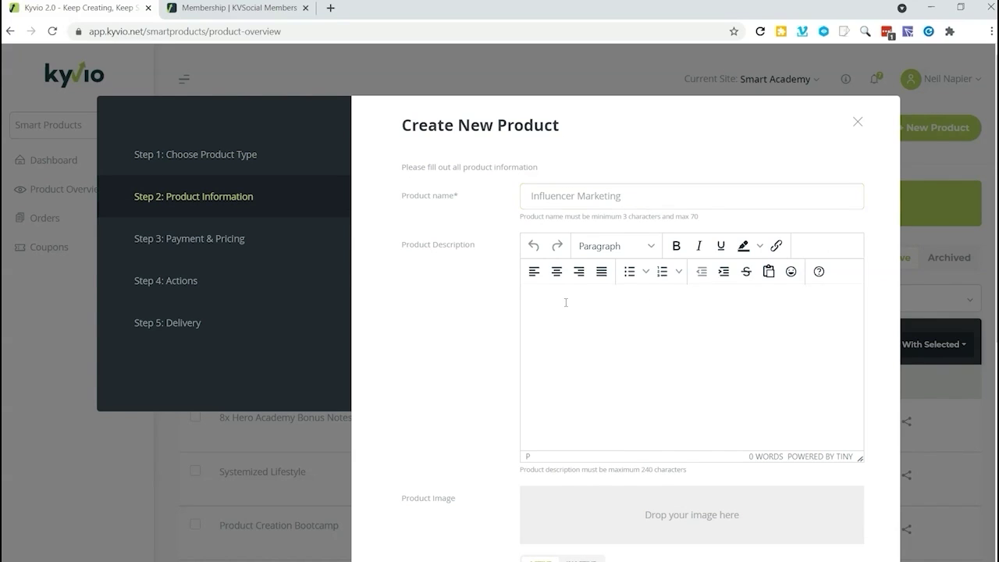
pyautogui.write('This a training on being an influencer ')
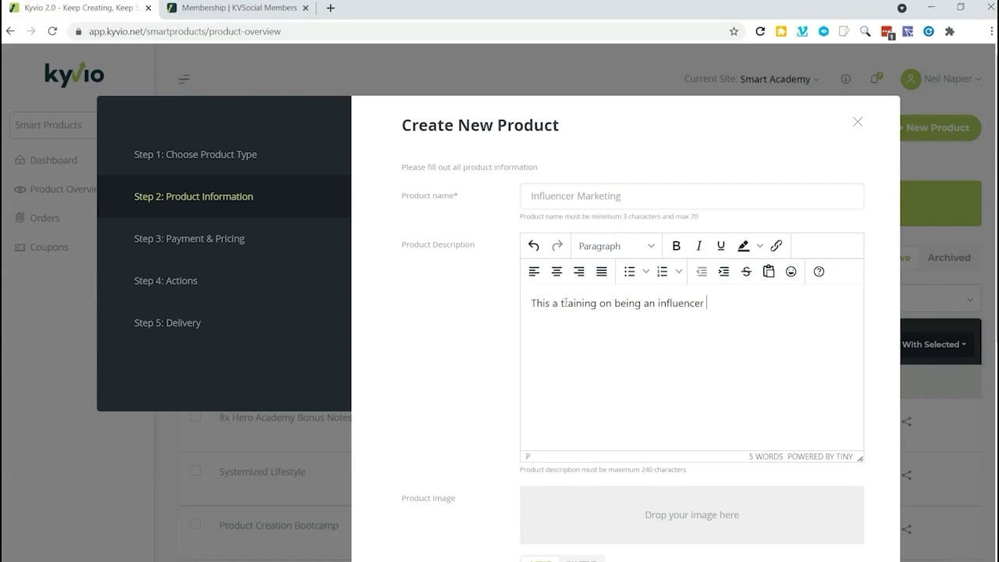
pyautogui.write('in marketings')
# Upload ims_bundle.png as the product image, cropping it slightly at both sides.
pyautogui.scroll(-3, 678, 254)
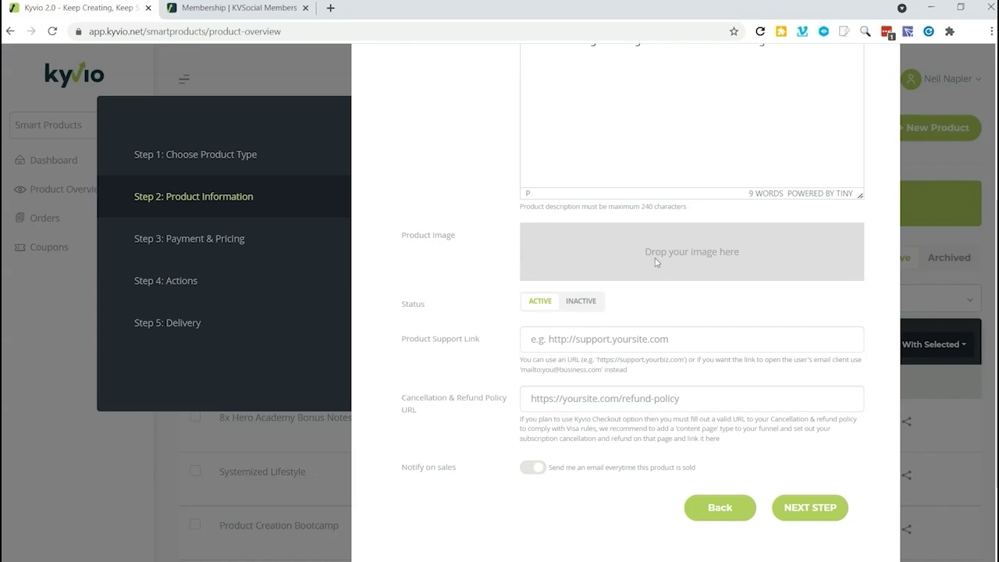
pyautogui.click(845, 268)
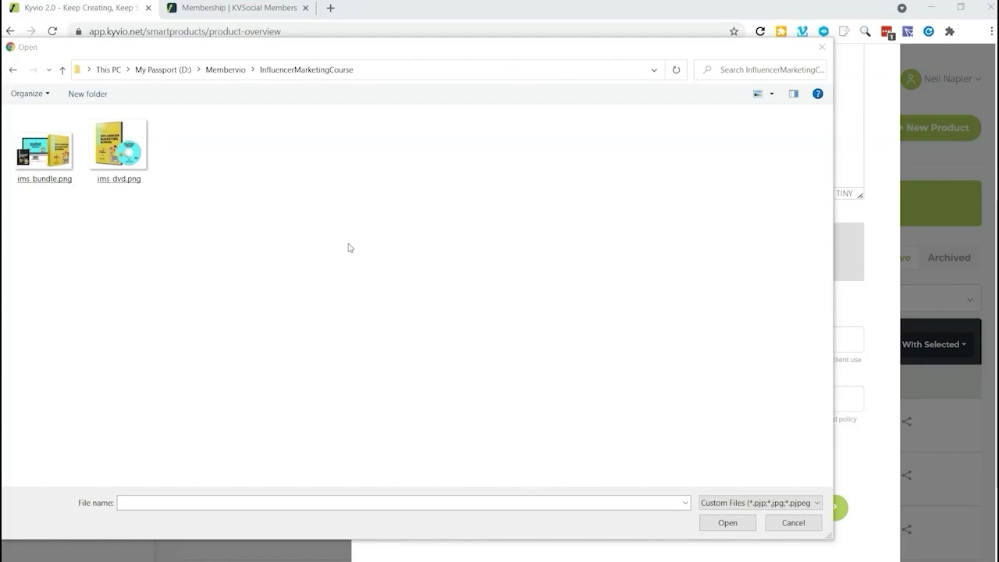
pyautogui.doubleClick(45, 148)
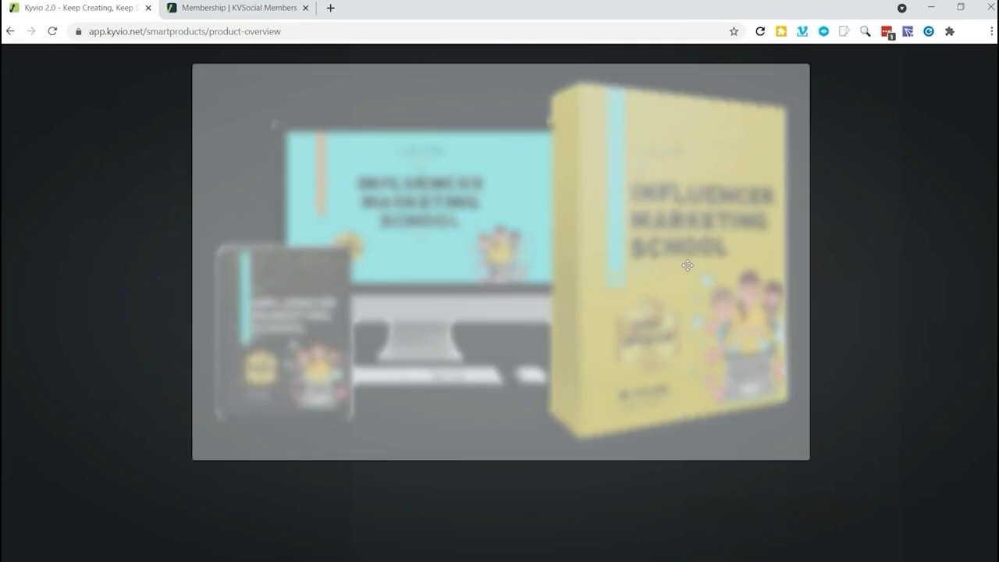
pyautogui.moveTo(809, 263); pyautogui.dragTo(798, 262)
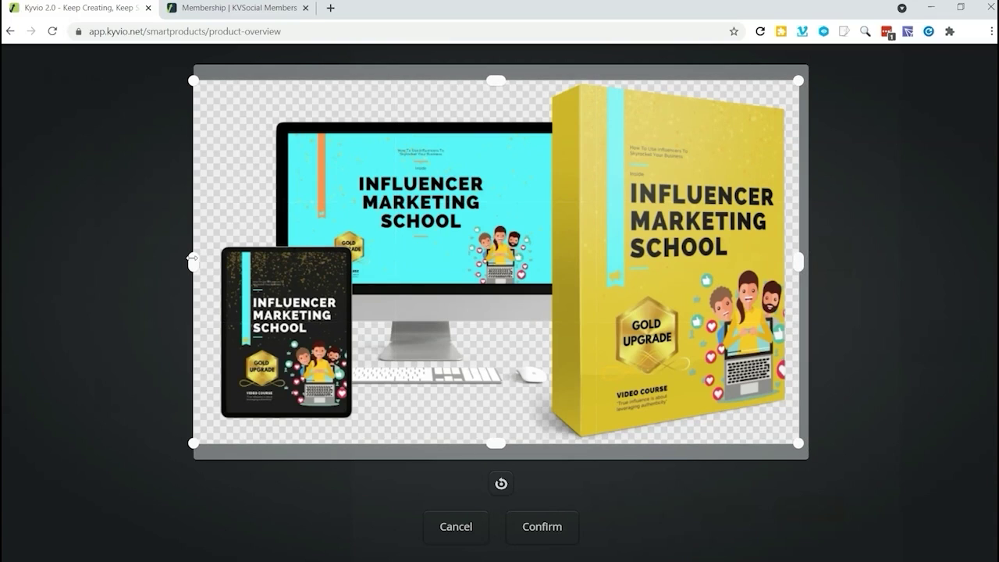
pyautogui.moveTo(193, 259); pyautogui.dragTo(202, 261)
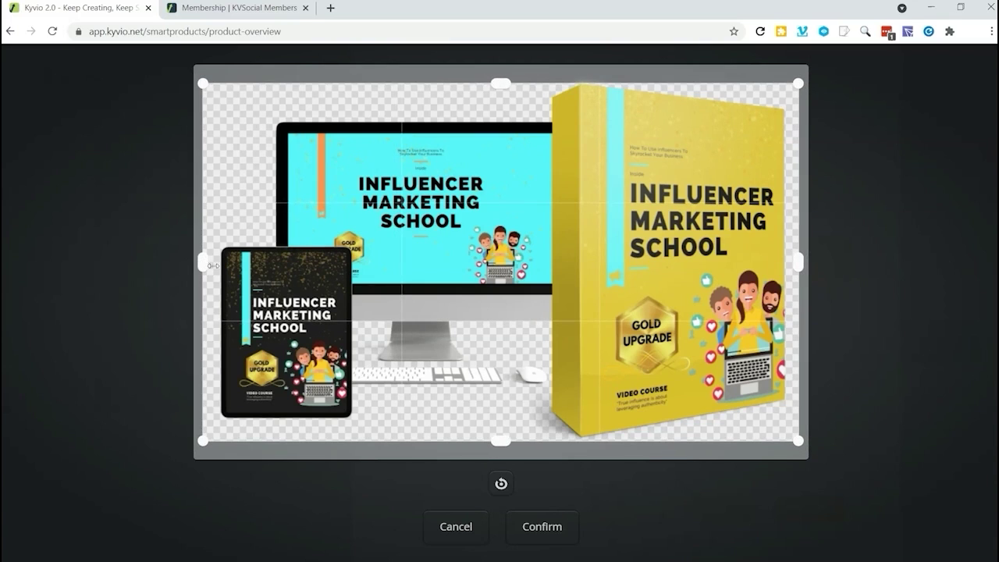
pyautogui.click(549, 528)
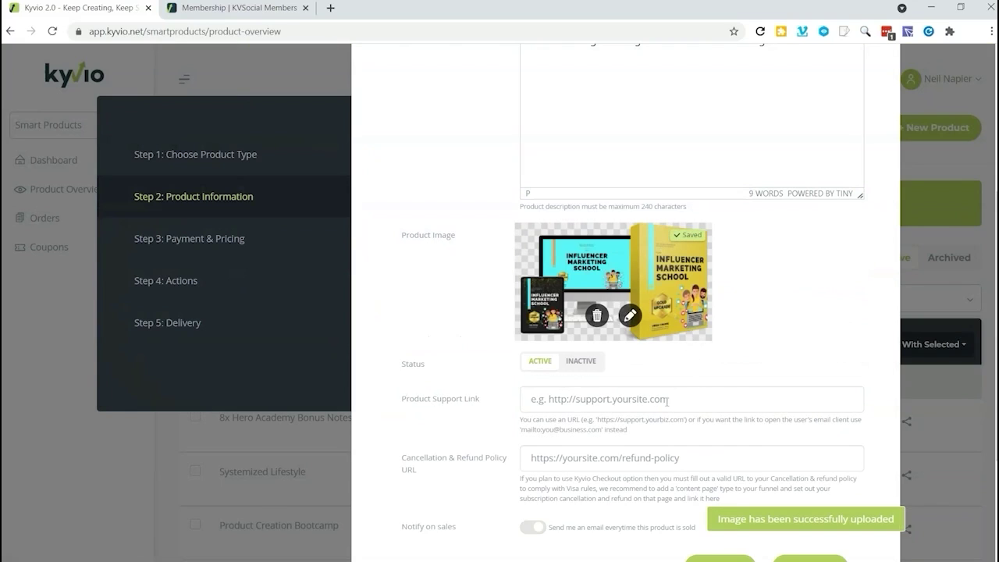
# Finish the product information with the optional links left blank and proceed to Payment & Pricing.
pyautogui.scroll(-2, 645, 451)
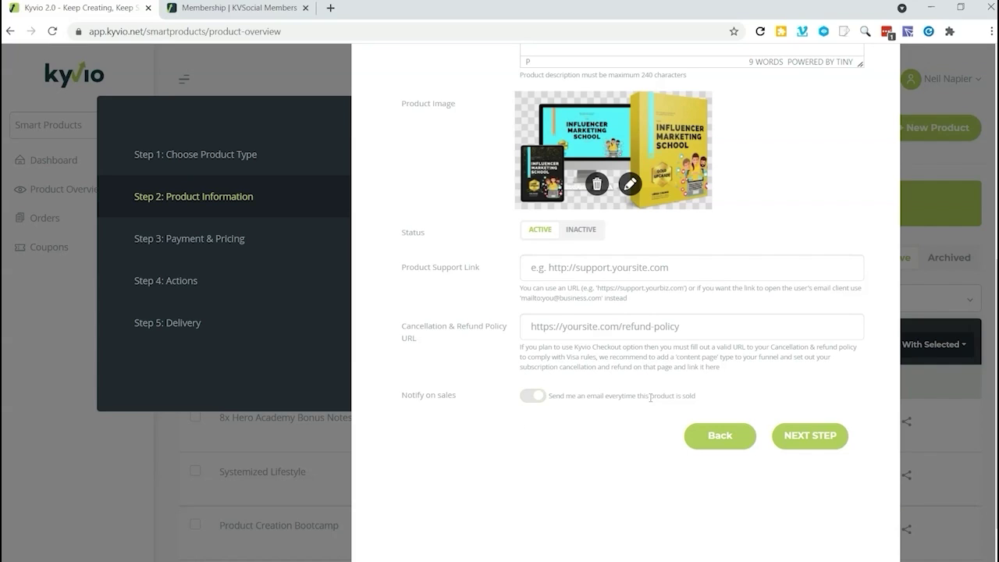
pyautogui.click(806, 436)
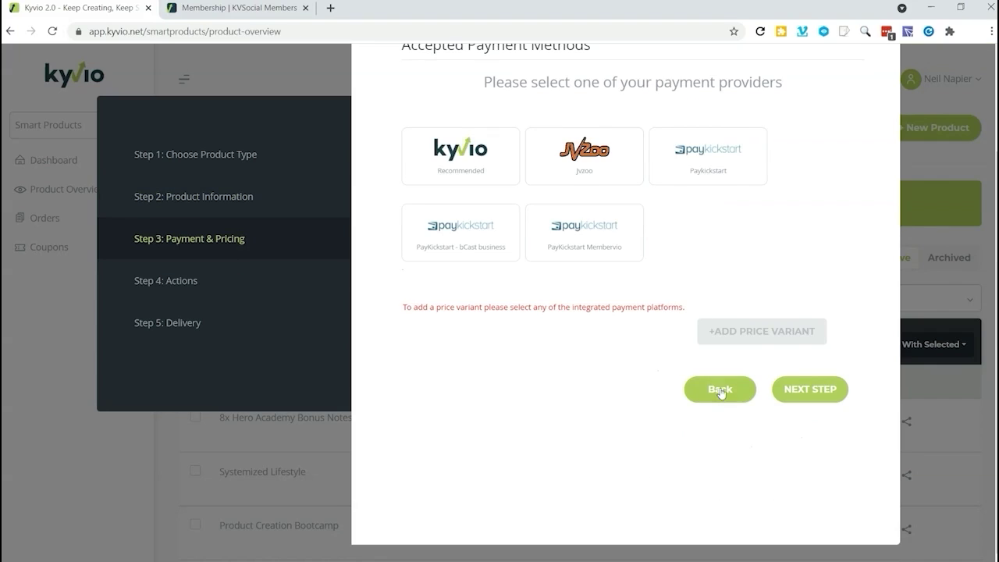
pyautogui.scroll(3, 741, 374)
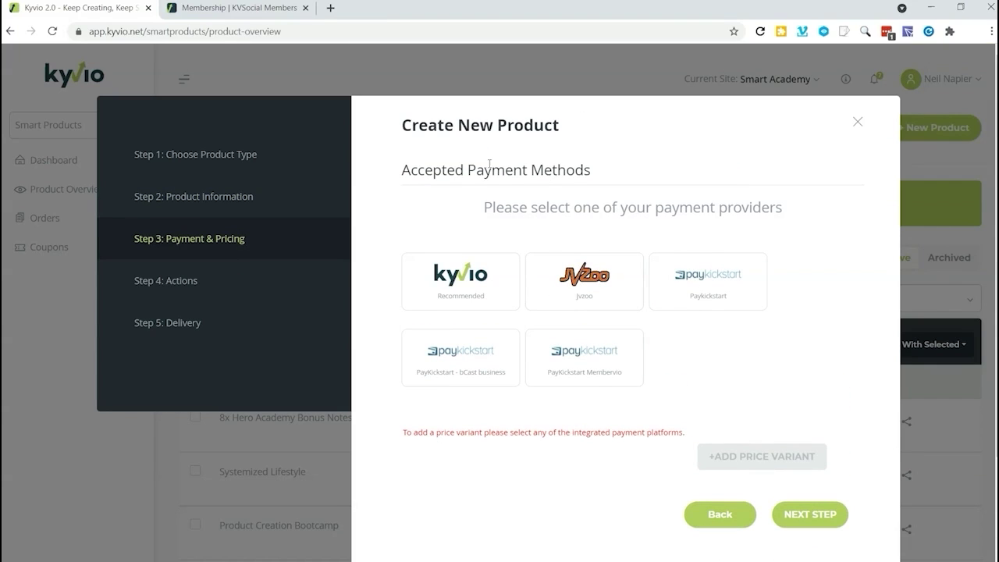
# Choose Kyvio as the payment provider, mark the product as free and add a price variant.
pyautogui.click(469, 269)
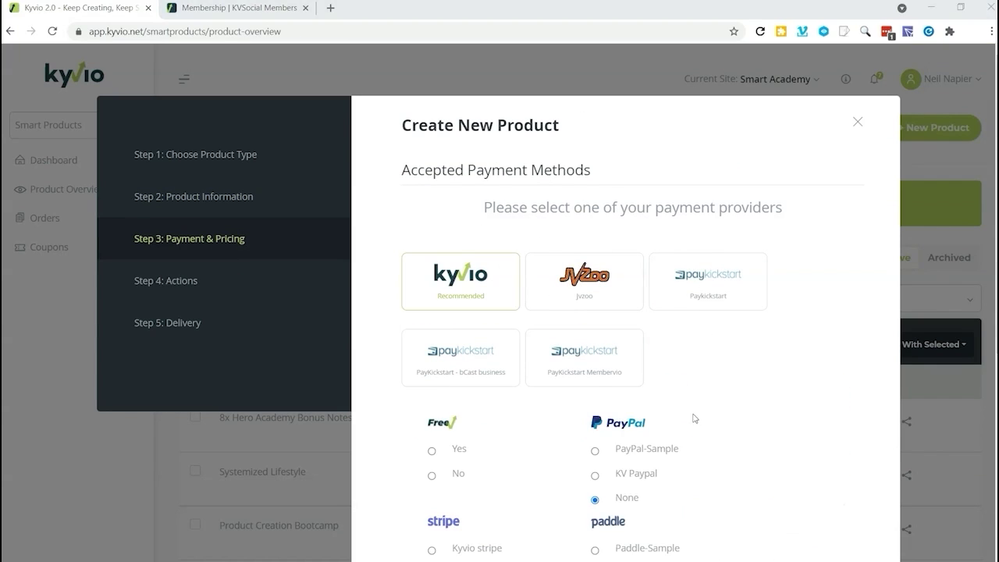
pyautogui.scroll(-2, 507, 335)
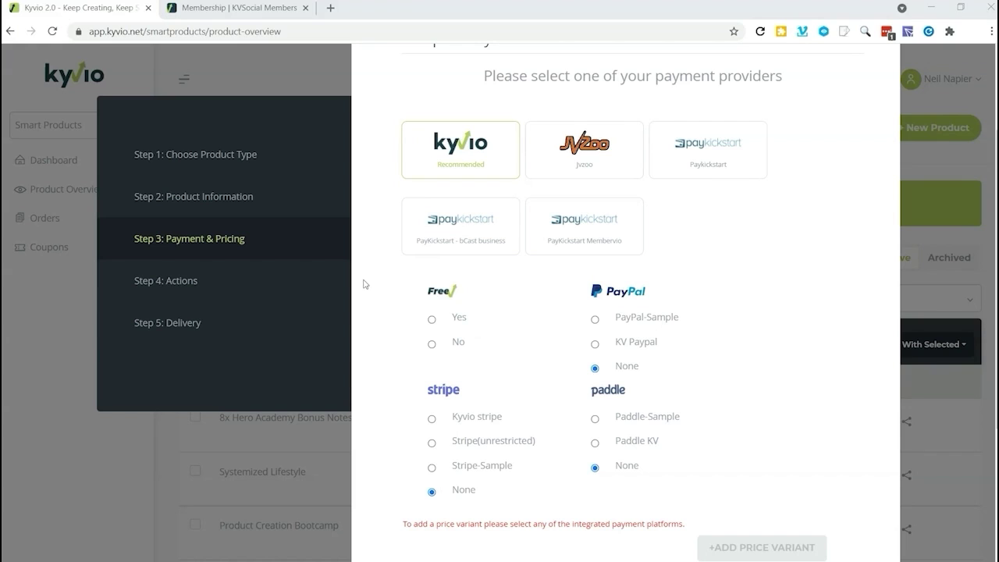
pyautogui.click(431, 319)
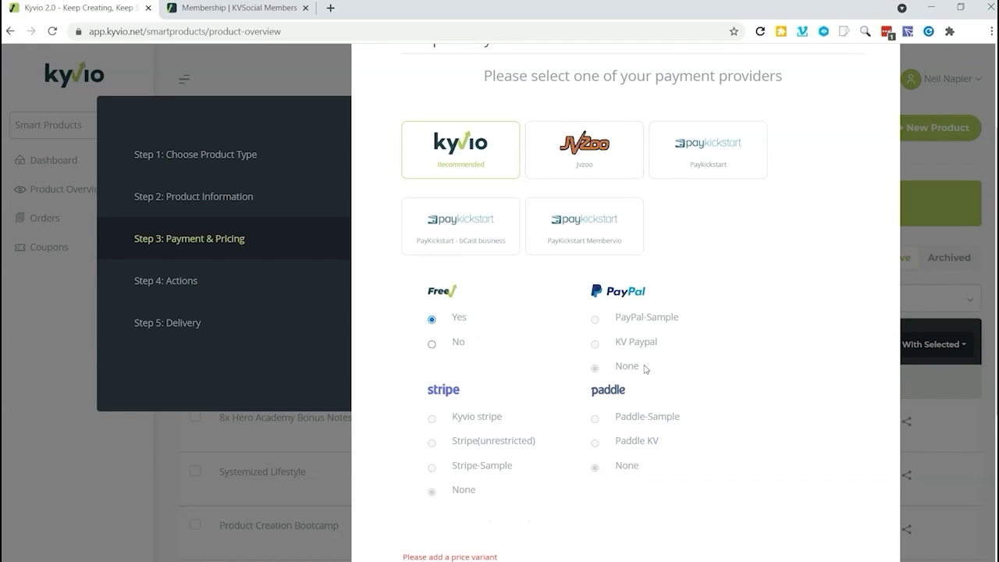
pyautogui.scroll(-2, 562, 445)
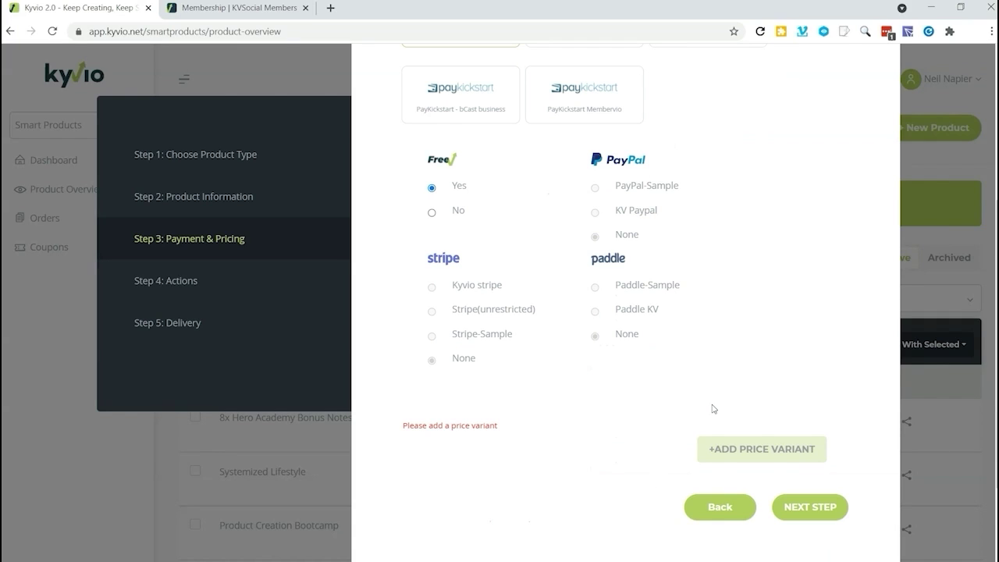
pyautogui.click(765, 451)
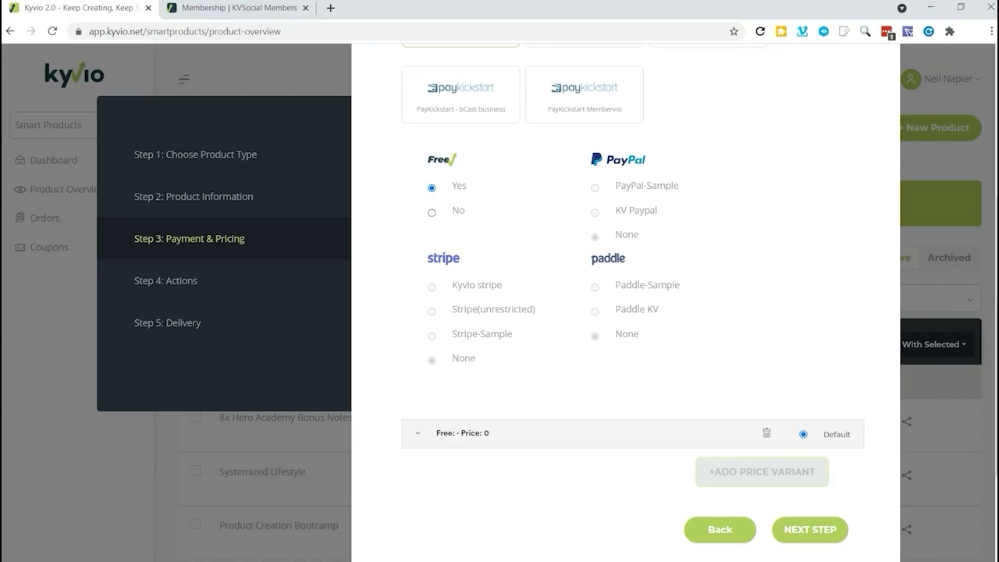
# Name the price variant "Free" and give it the description "No charge".
pyautogui.click(807, 530)
pyautogui.scroll(-2, 699, 487)
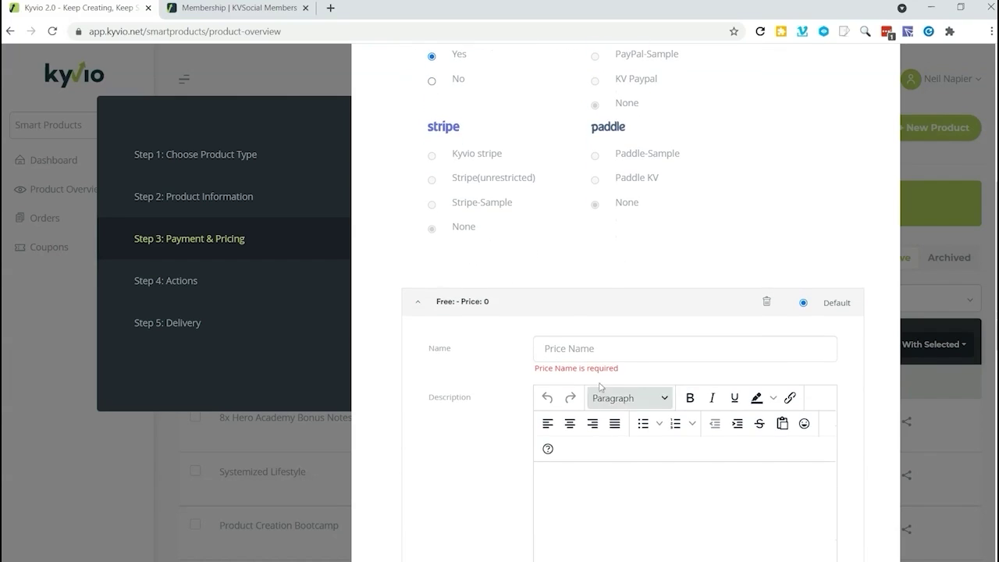
pyautogui.click(590, 348)
pyautogui.write('Free')
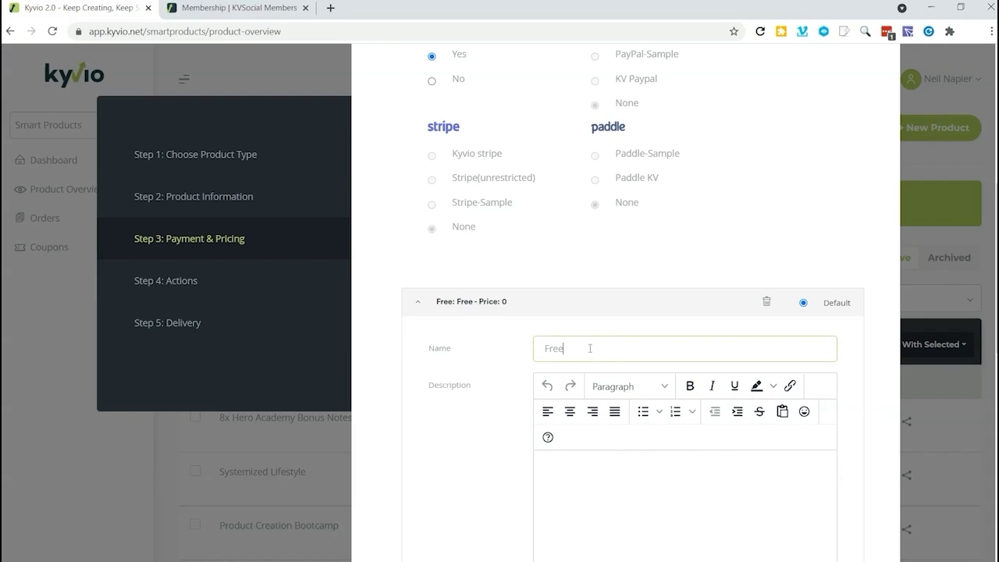
pyautogui.press('Tab')
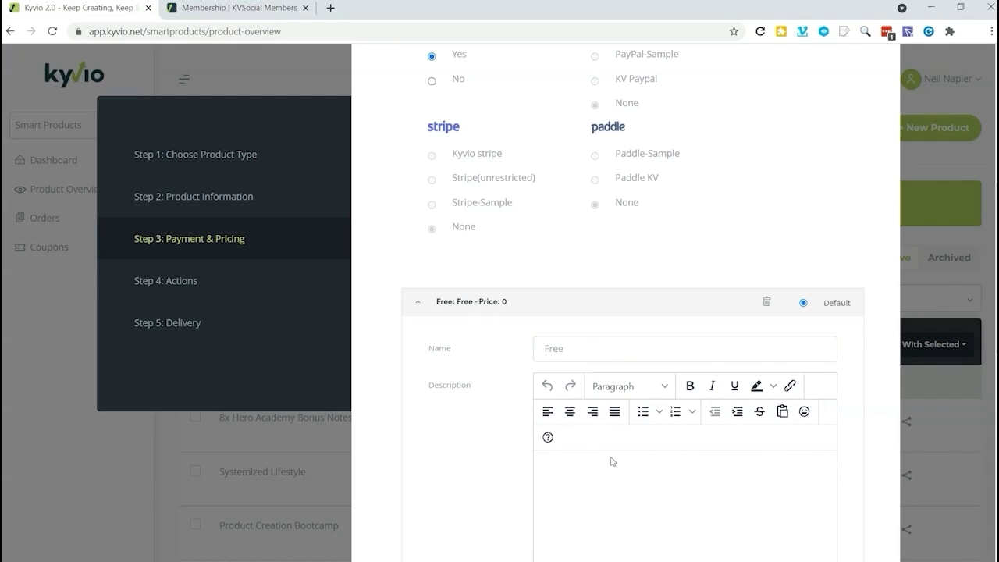
pyautogui.write('No charge')
# Set the price variant's thank you page to the enabled ThankYou page and proceed to Actions.
pyautogui.scroll(-5, 610, 460)
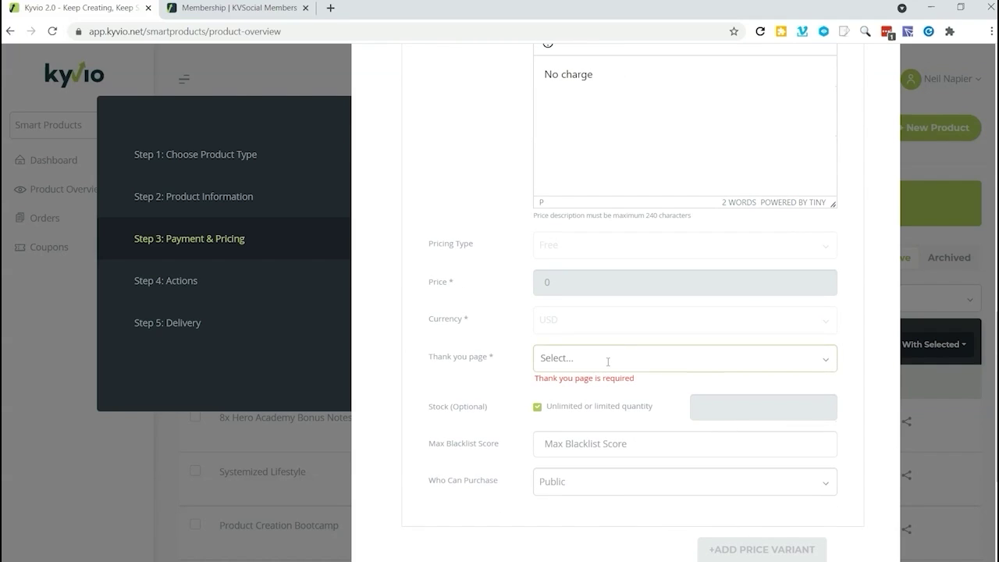
pyautogui.click(608, 359)
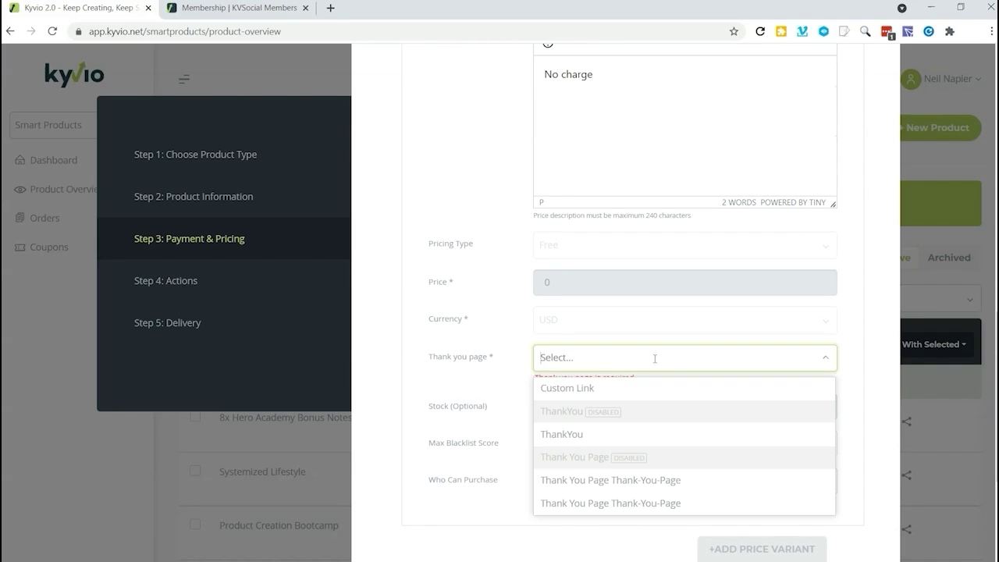
pyautogui.click(562, 433)
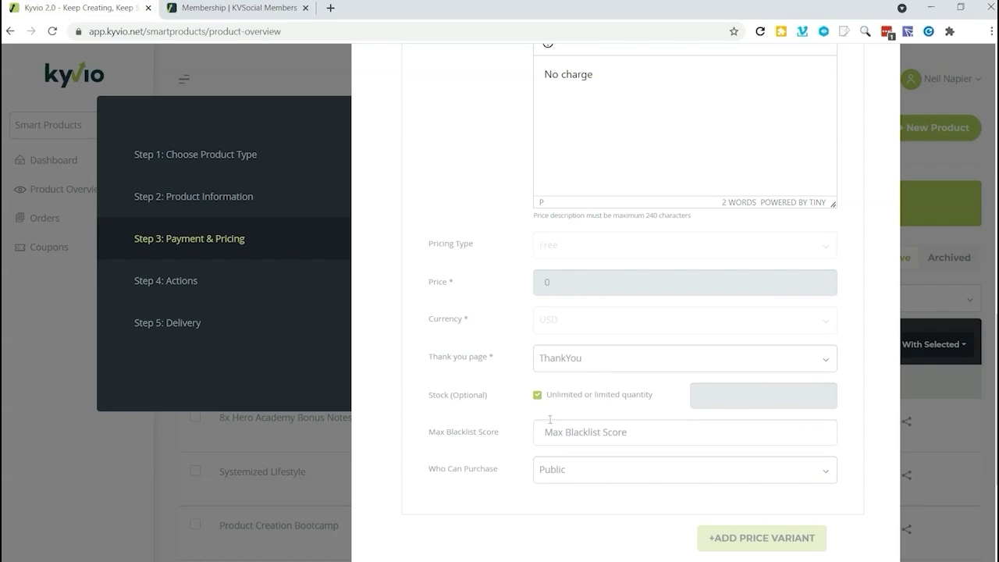
pyautogui.scroll(-3, 595, 507)
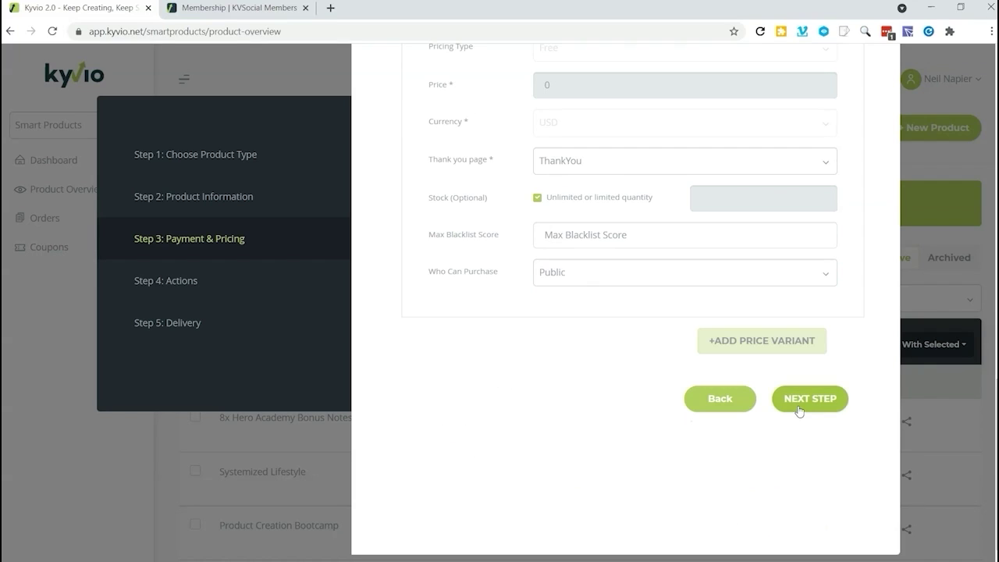
pyautogui.click(797, 407)
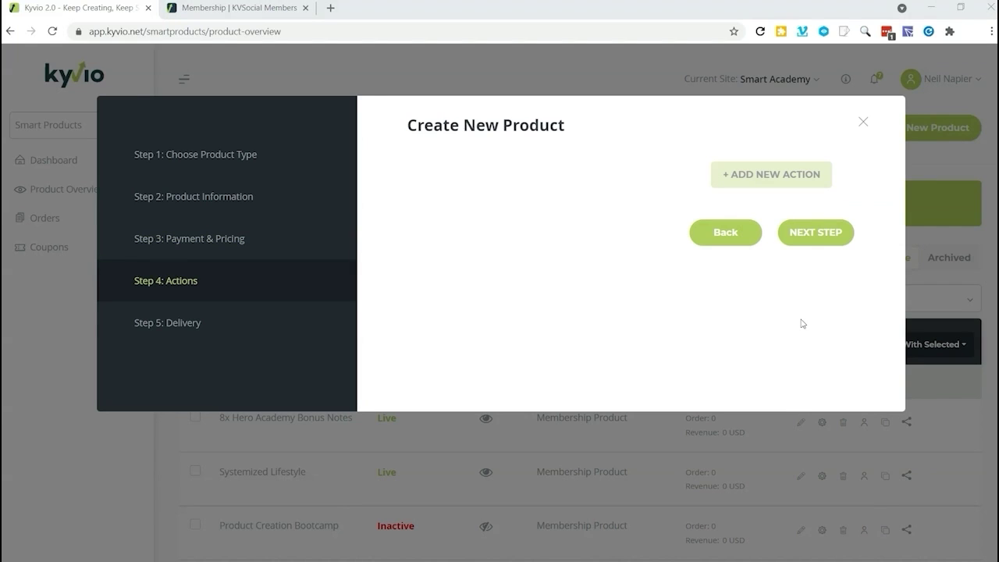
# Skip adding actions, keep the default welcome email for delivery, and create the product.
pyautogui.click(828, 242)
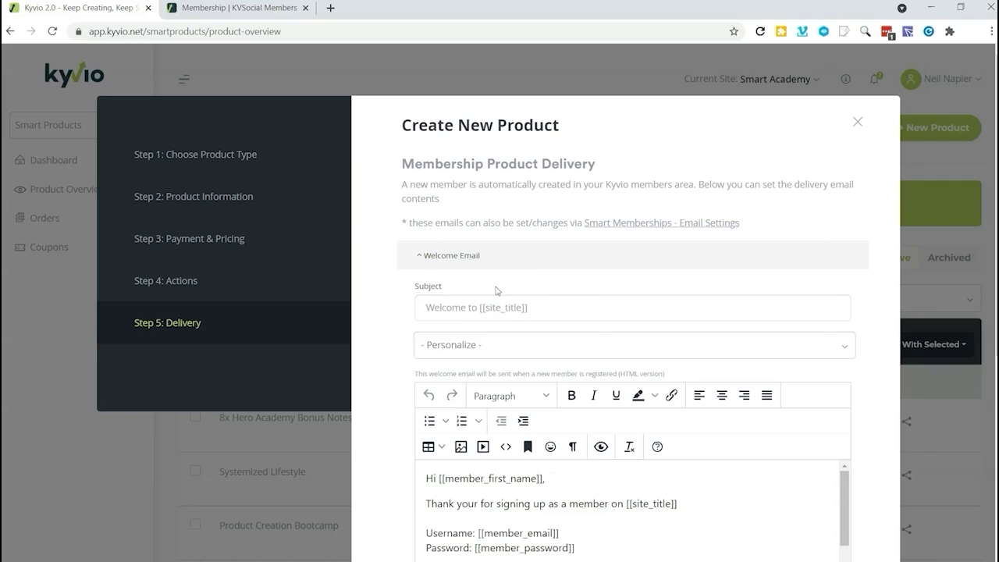
pyautogui.scroll(-2, 593, 433)
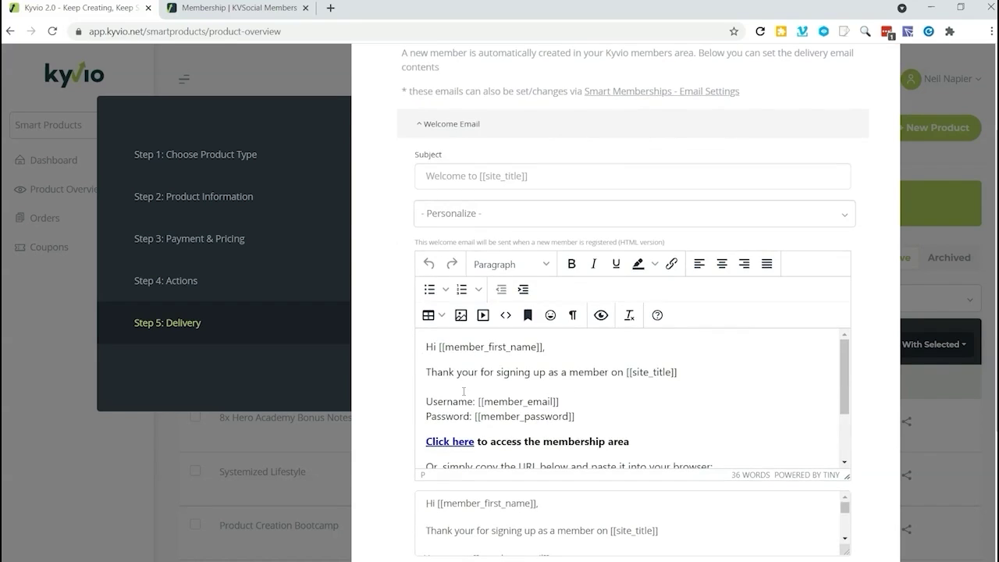
pyautogui.scroll(-2, 464, 390)
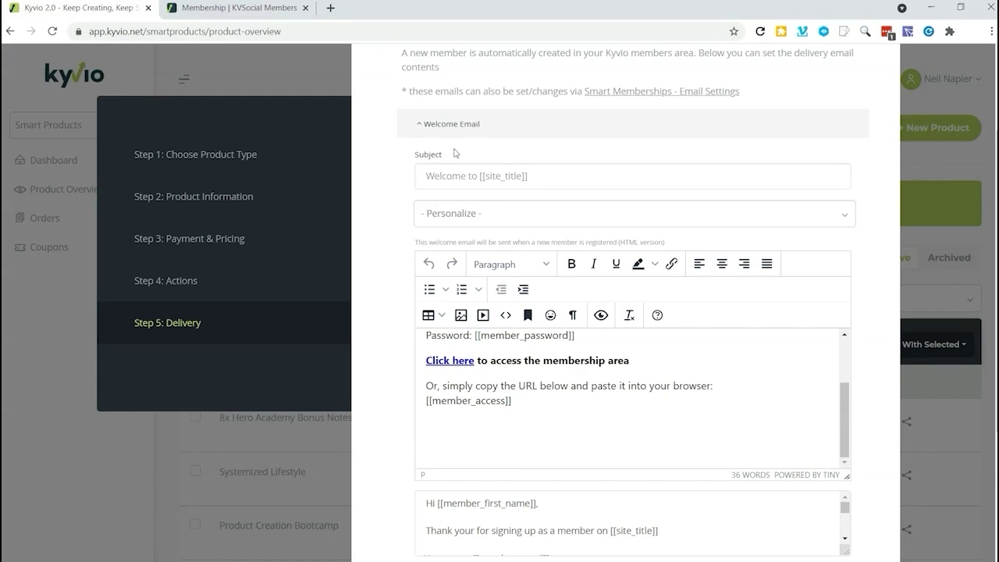
pyautogui.scroll(-3, 527, 255)
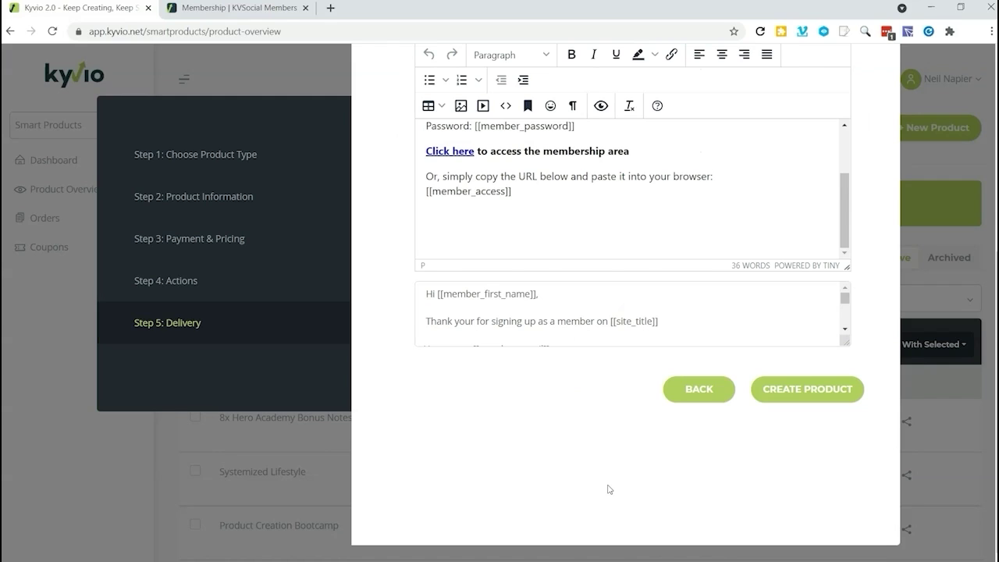
pyautogui.click(786, 393)
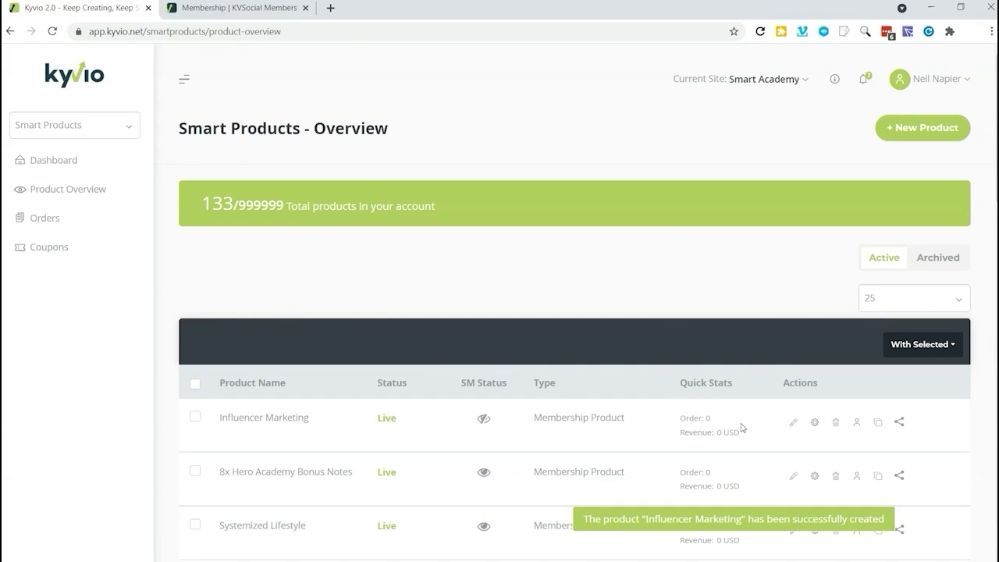
# Open the Influencer Marketing product for editing and create a module named "Introduction" with the description "Introducing Influencer Marketing".
pyautogui.click(792, 426)
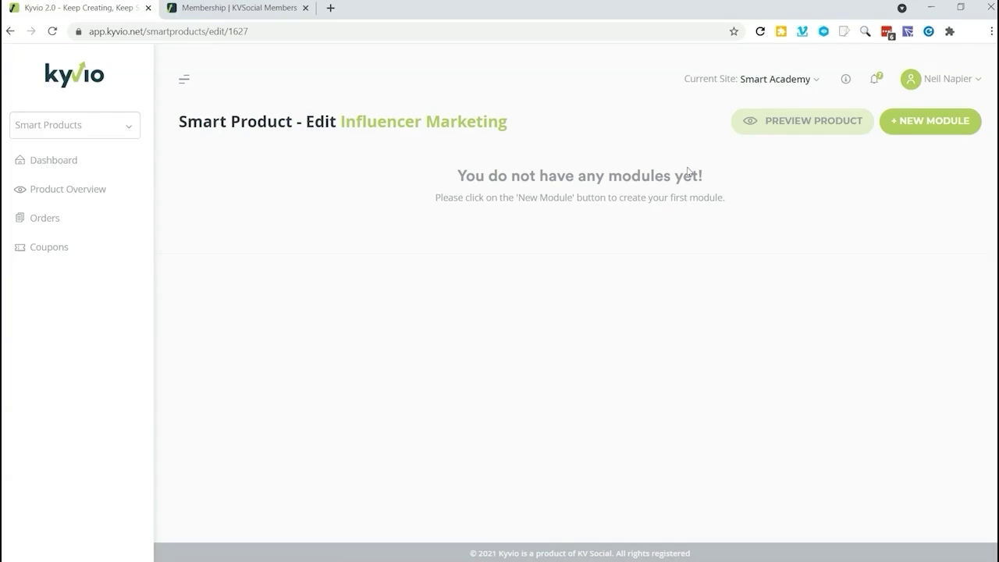
pyautogui.click(925, 122)
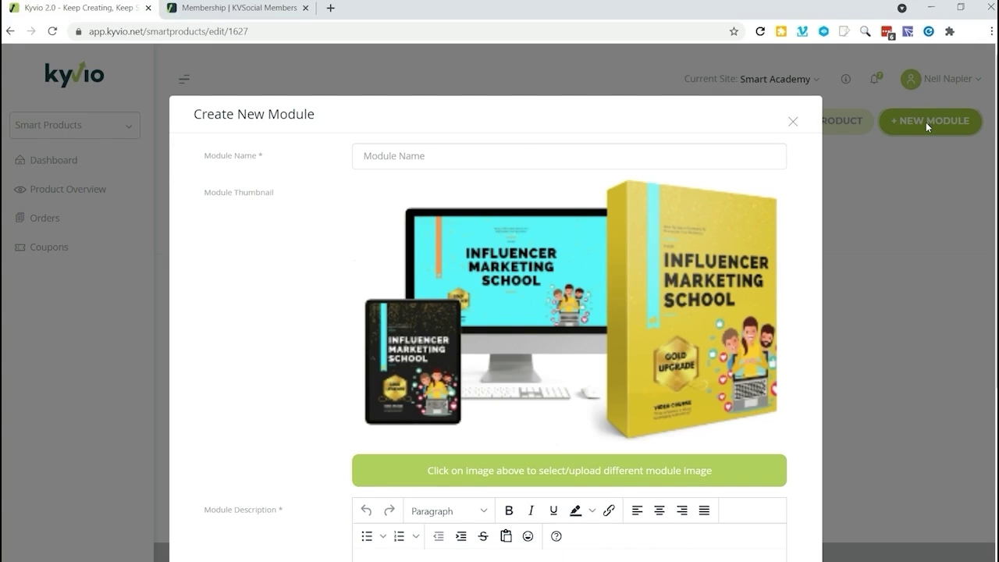
pyautogui.click(462, 159)
pyautogui.write('Introduction')
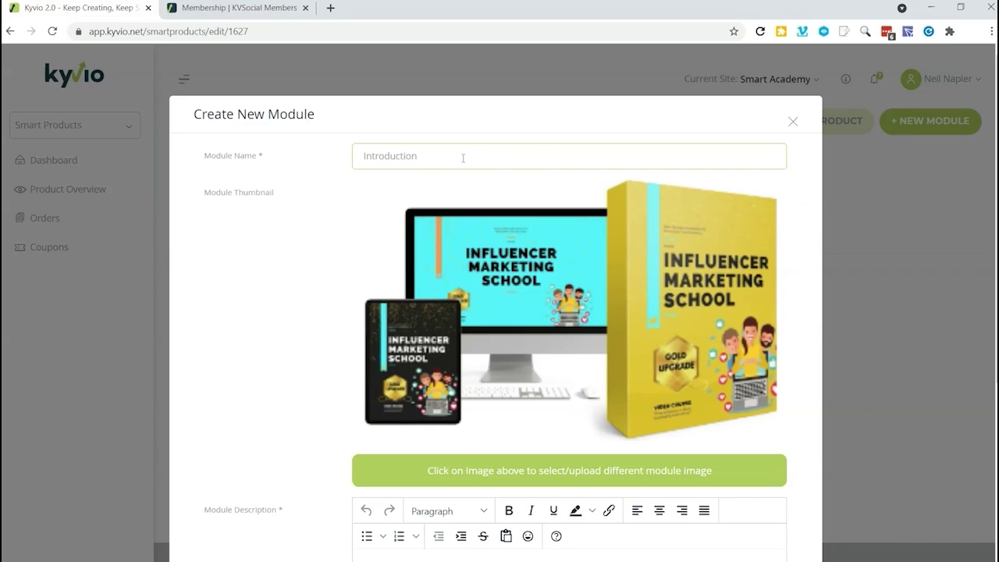
pyautogui.scroll(-4, 468, 234)
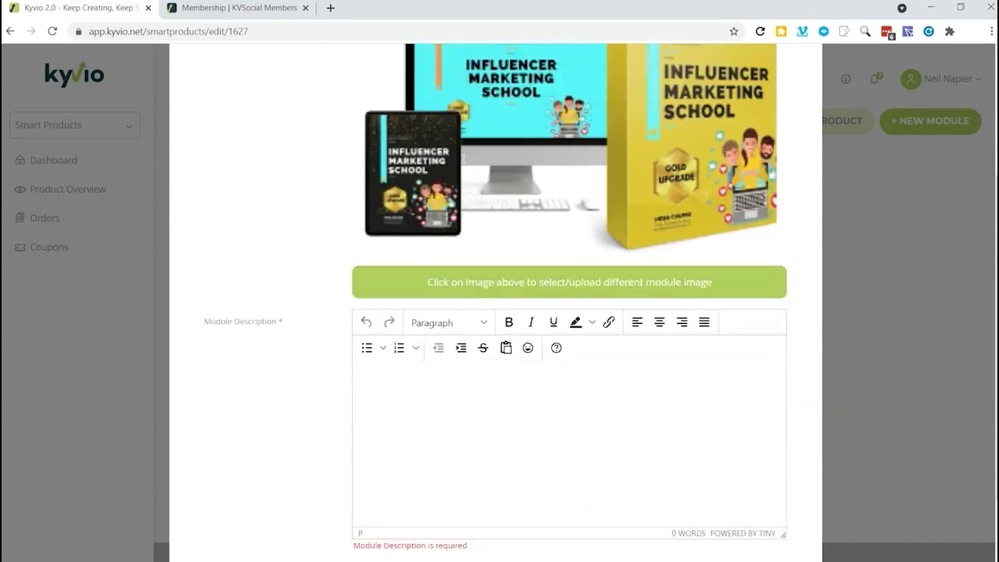
pyautogui.click(481, 303)
pyautogui.write('Intro')
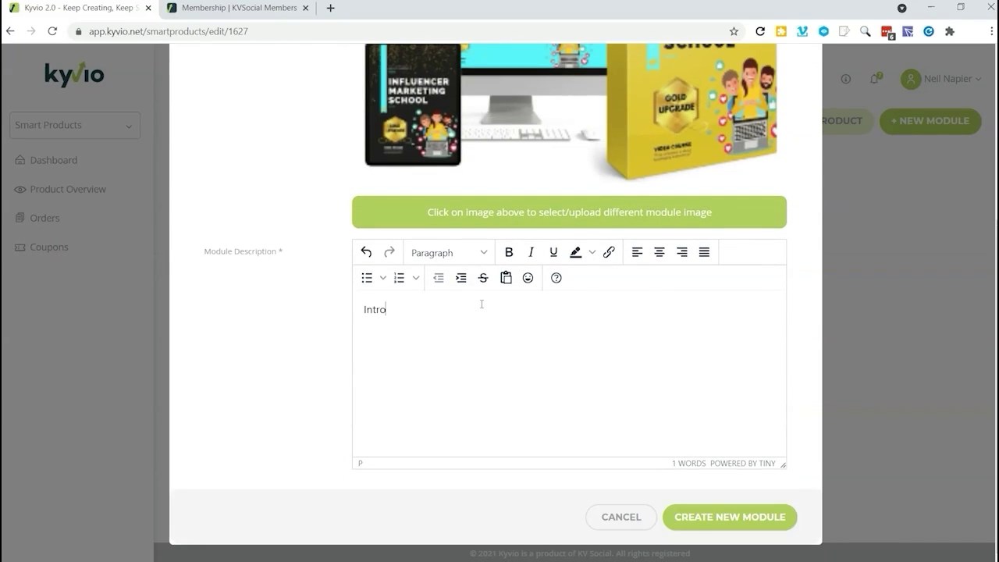
pyautogui.write('ducing Influencer Marketing')
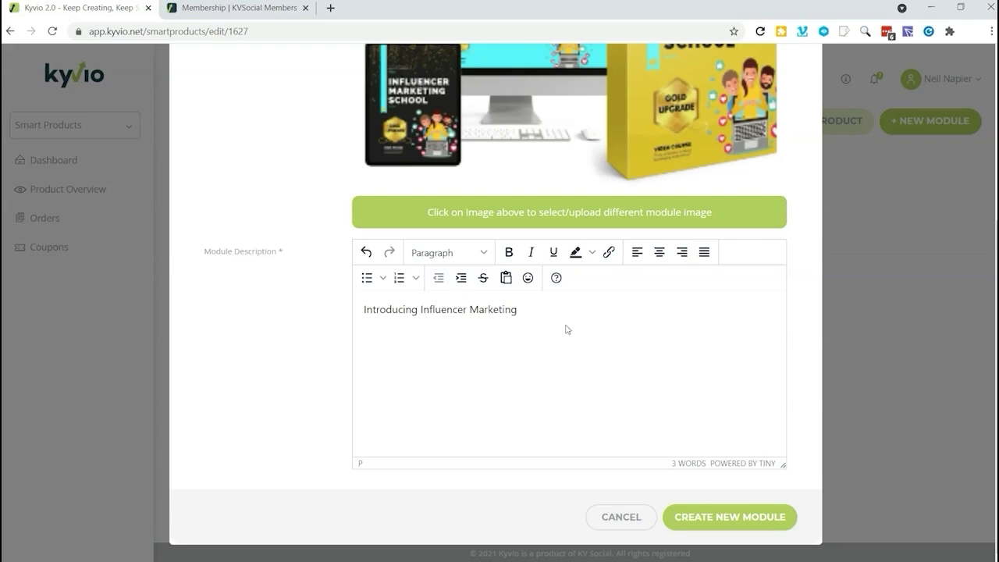
pyautogui.click(719, 514)
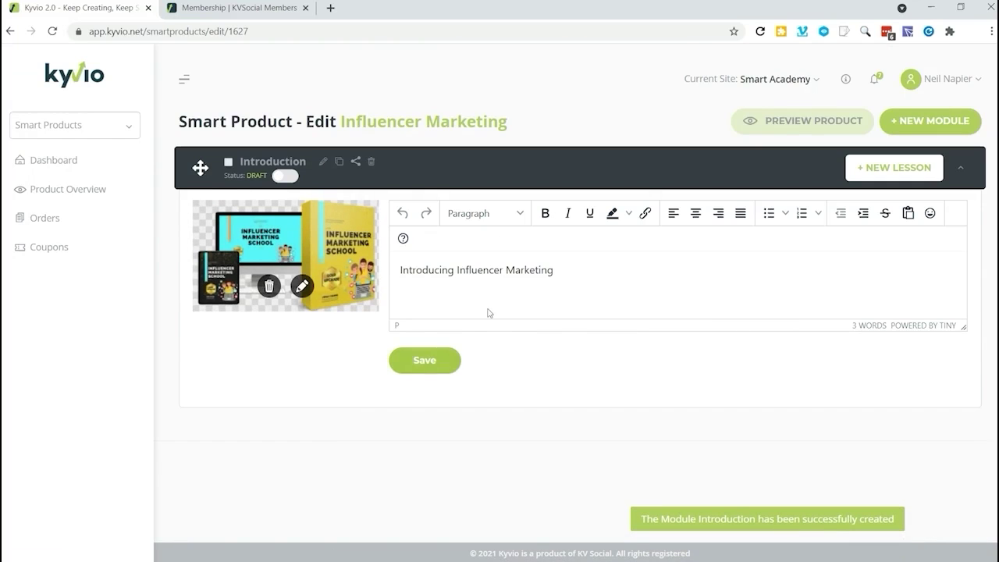
# Create a lesson named "Intro Video" in the Introduction module.
pyautogui.click(893, 172)
pyautogui.click(441, 163)
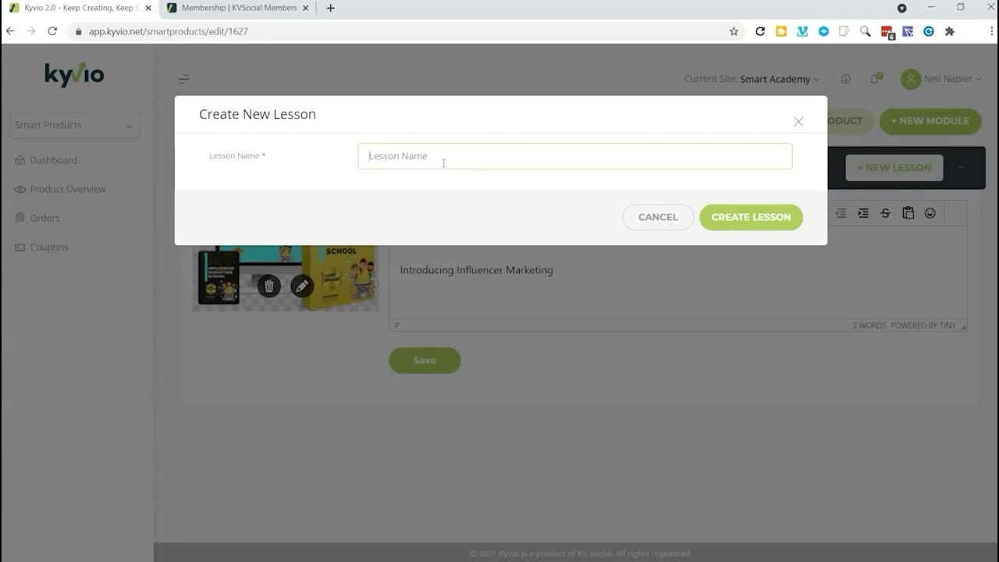
pyautogui.write('Intro Video')
pyautogui.click(721, 226)
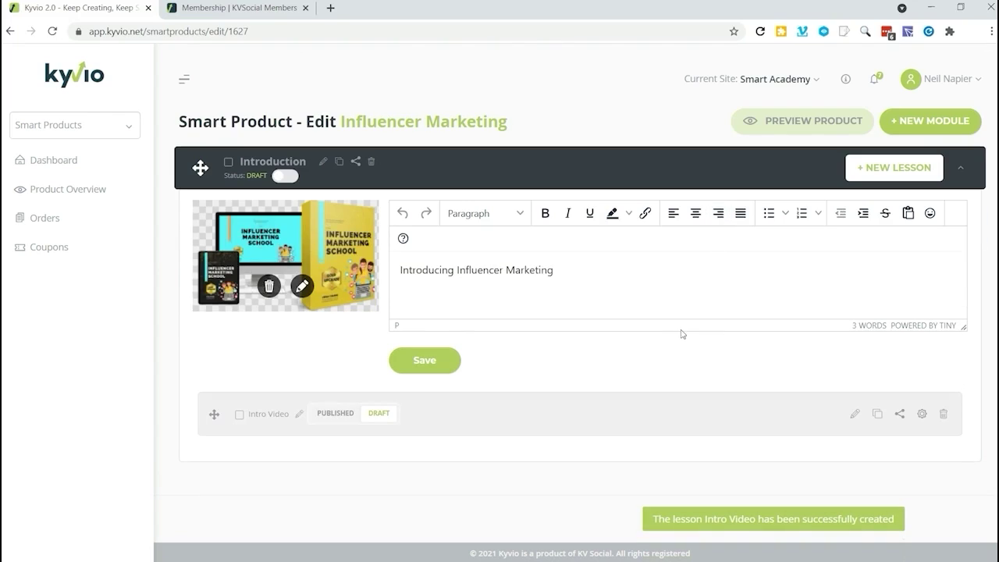
# Insert the copied YouTube embed code as media in the Intro Video lesson, save the content and check the saved video block.
pyautogui.click(852, 415)
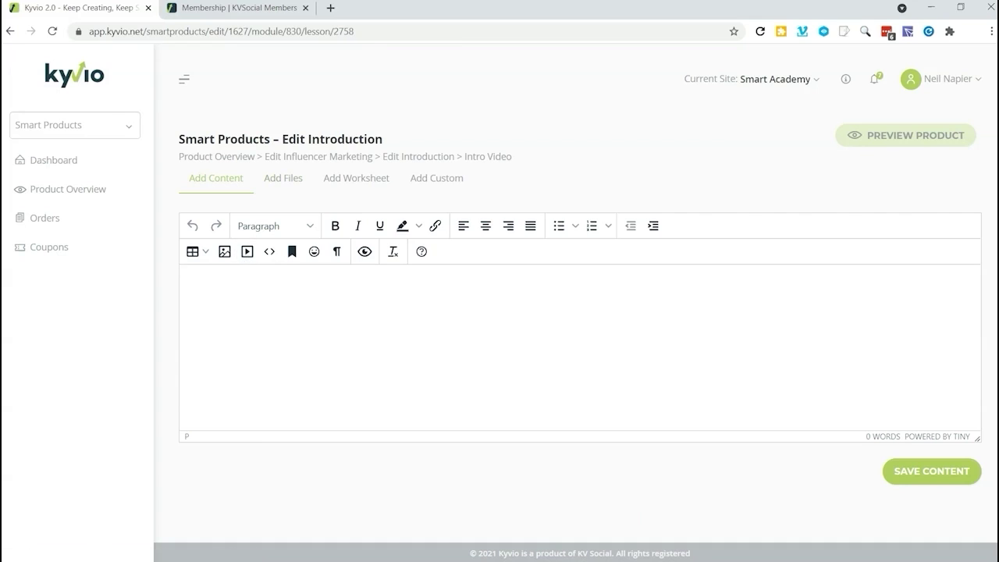
pyautogui.click(247, 251)
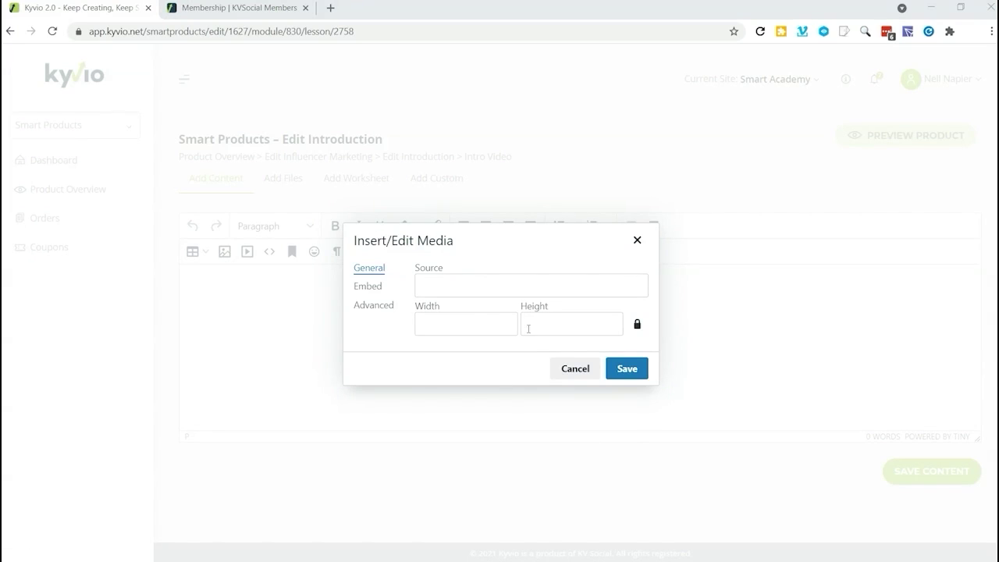
pyautogui.click(439, 286)
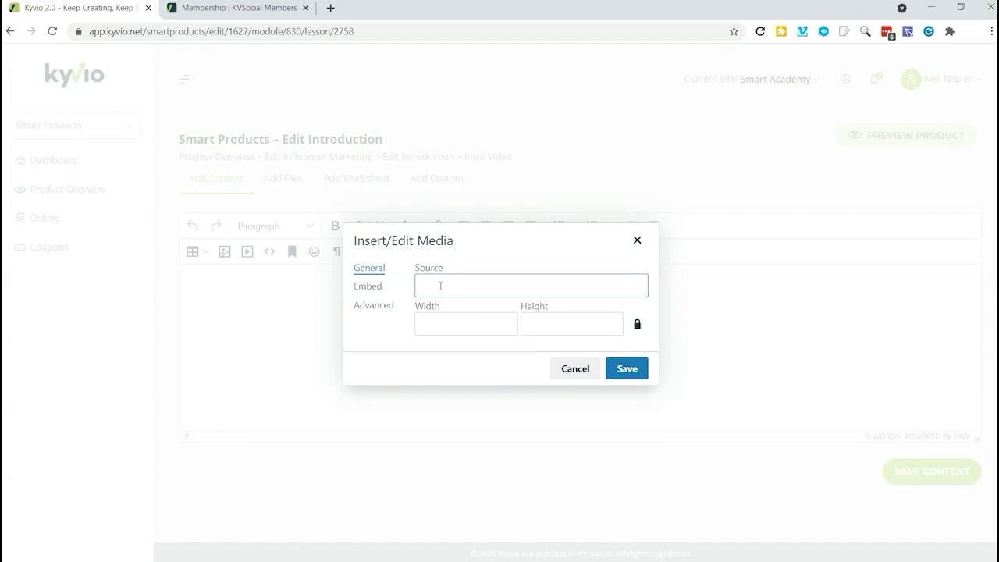
pyautogui.hotkey('ctrl', 'v')
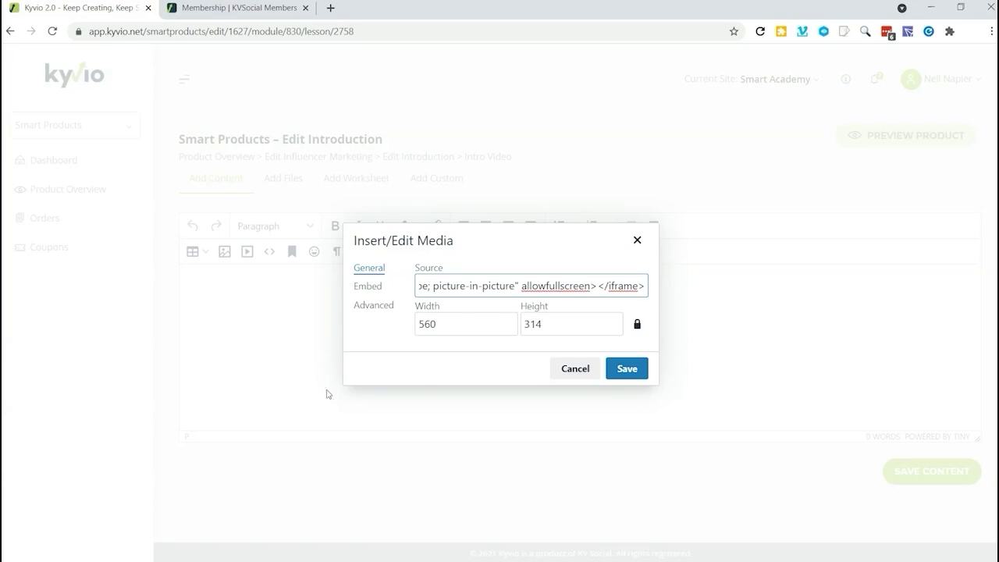
pyautogui.click(629, 369)
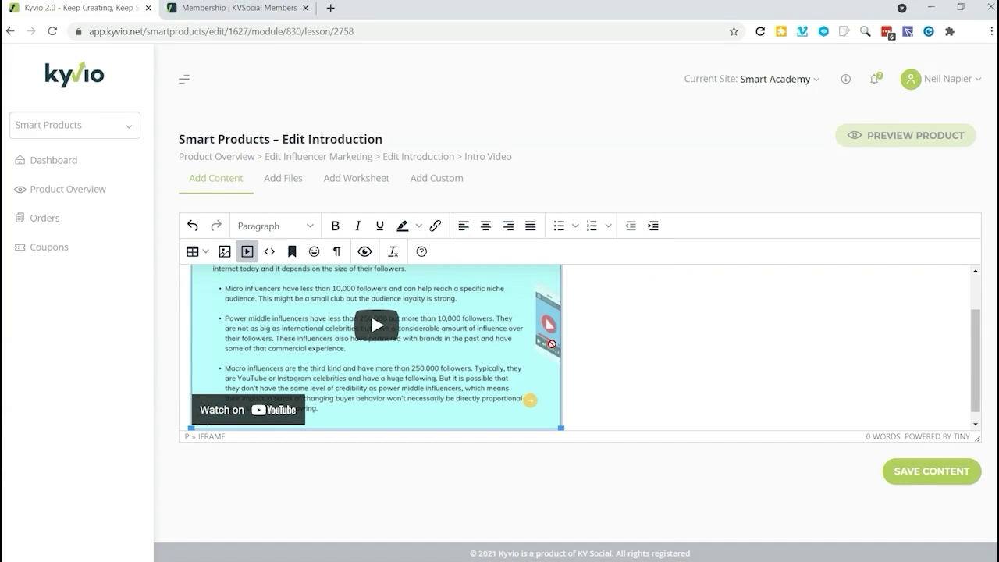
pyautogui.click(925, 477)
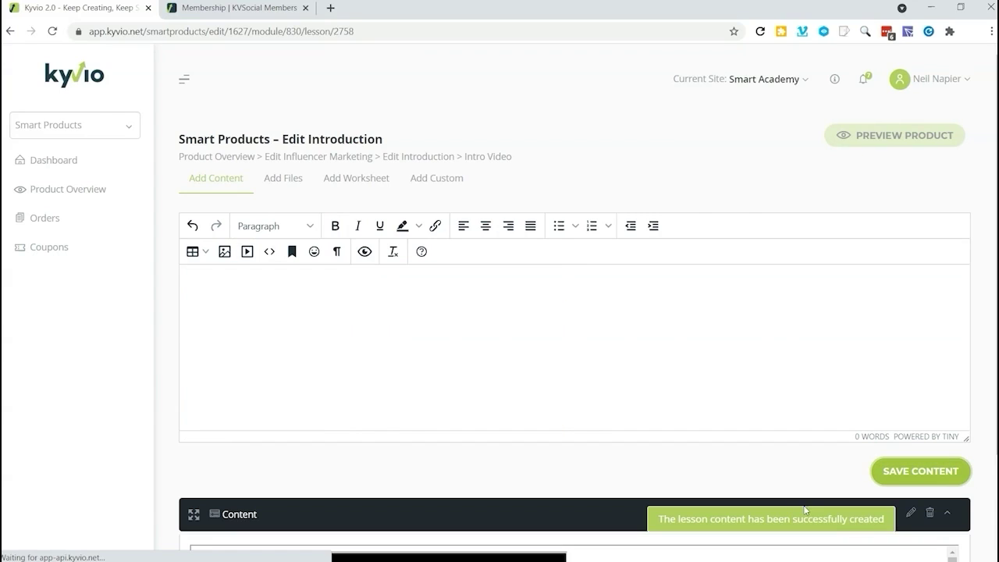
pyautogui.scroll(-2, 758, 484)
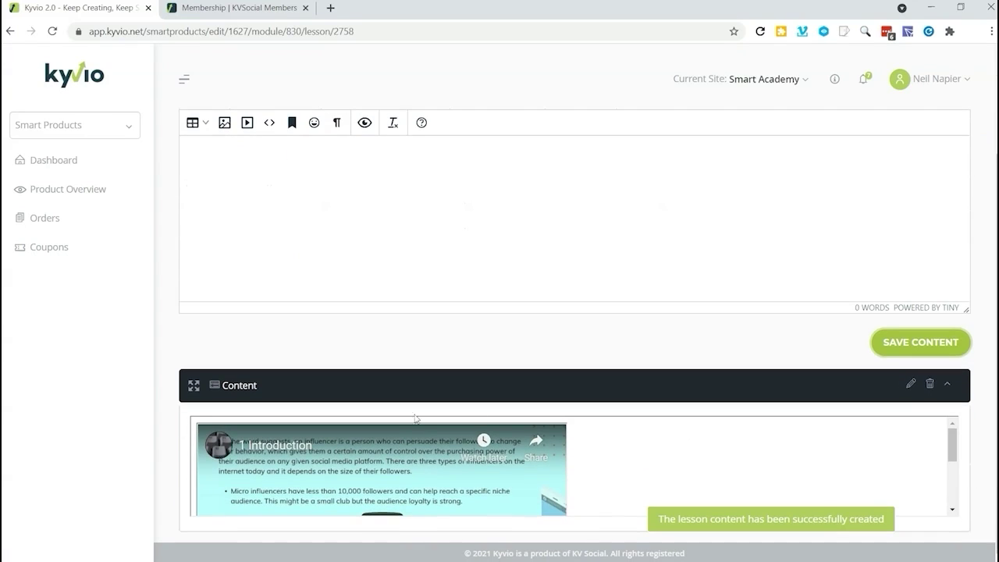
pyautogui.moveTo(953, 461)
pyautogui.mouseDown()
pyautogui.moveTo(952, 505)
pyautogui.moveTo(952, 445)
pyautogui.mouseUp()
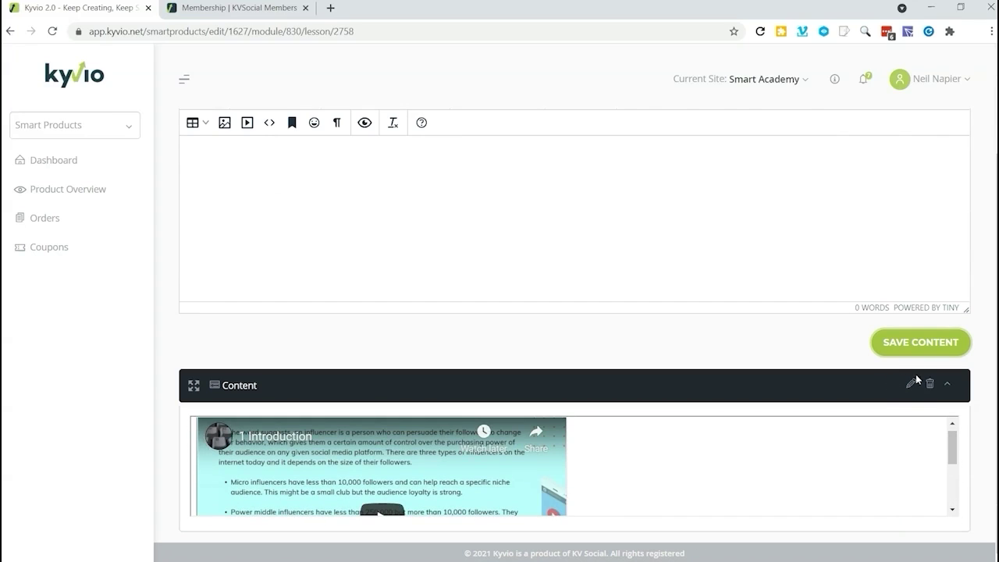
# Publish the Influencer Marketing product's Introduction module and its Intro Video lesson, and start the lessons in the product preview.
pyautogui.scroll(2, 642, 374)
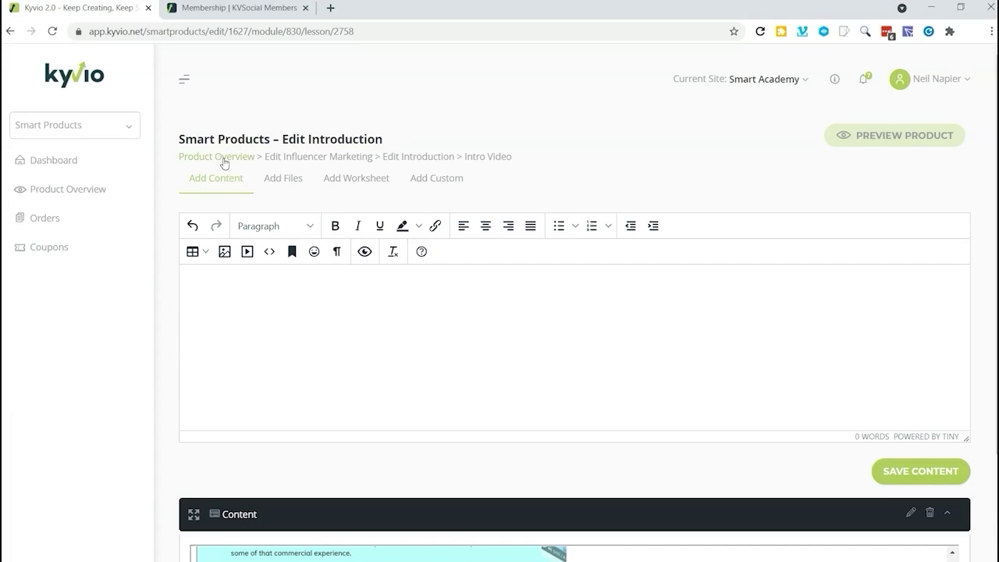
pyautogui.click(223, 158)
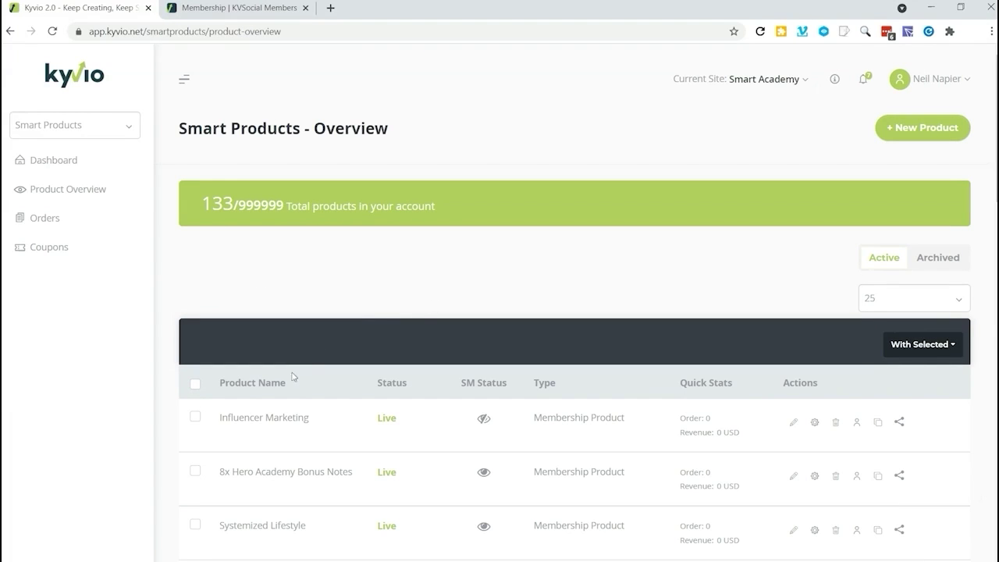
pyautogui.click(793, 422)
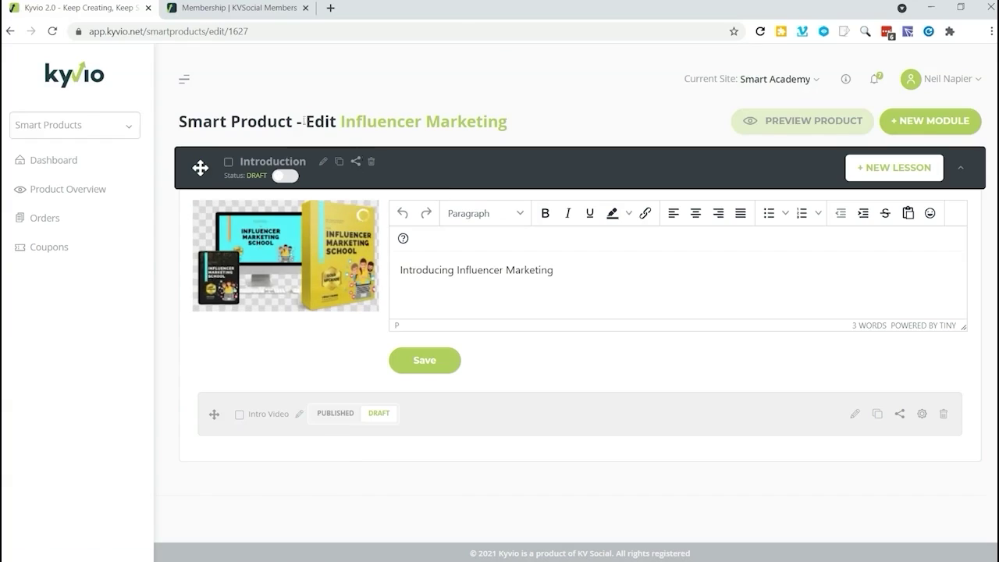
pyautogui.click(286, 176)
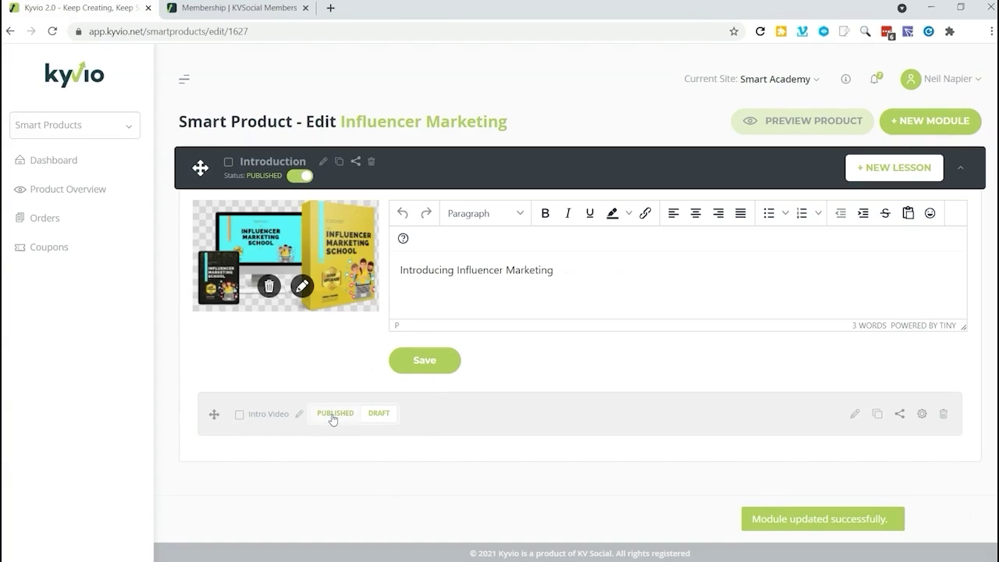
pyautogui.click(334, 414)
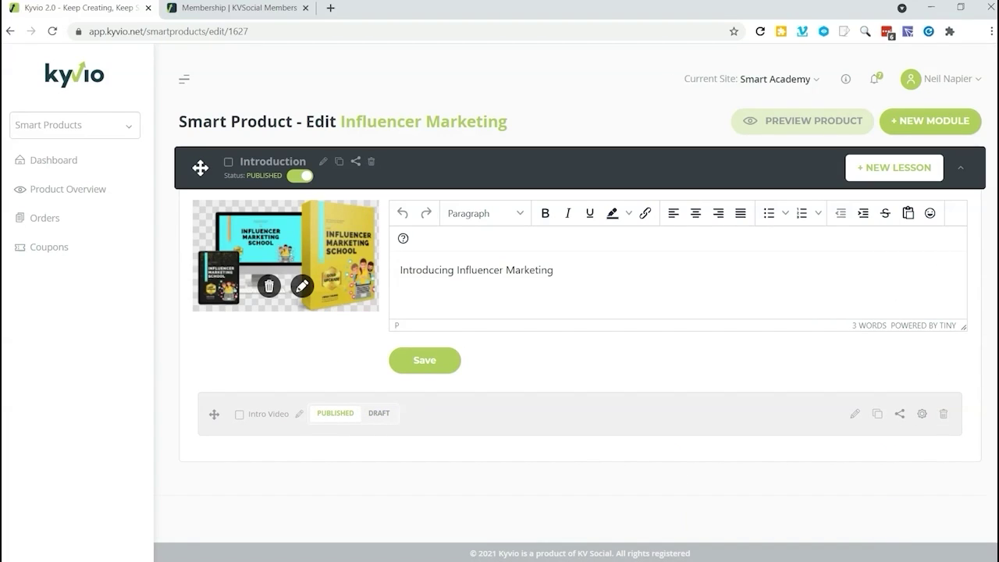
pyautogui.click(803, 123)
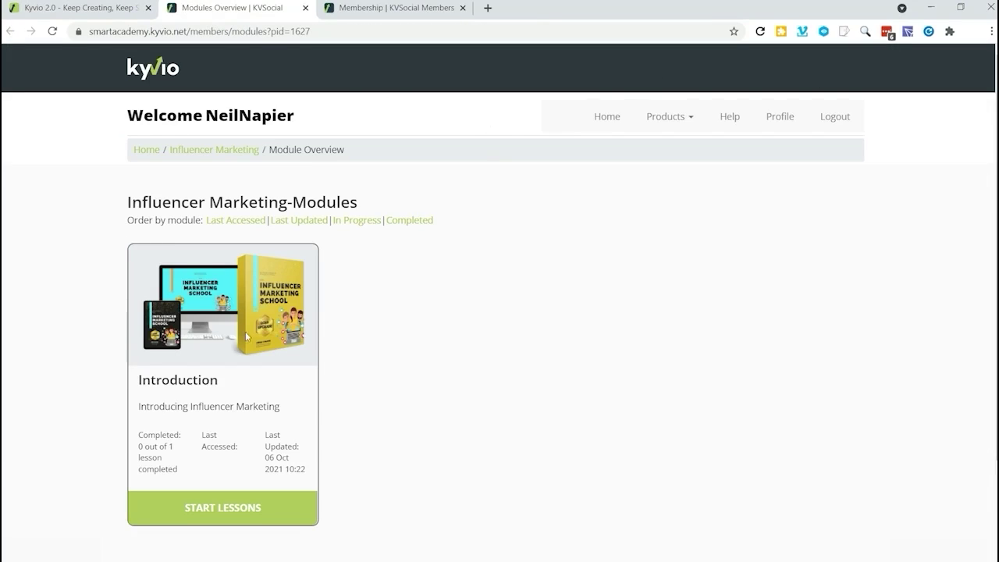
pyautogui.click(226, 507)
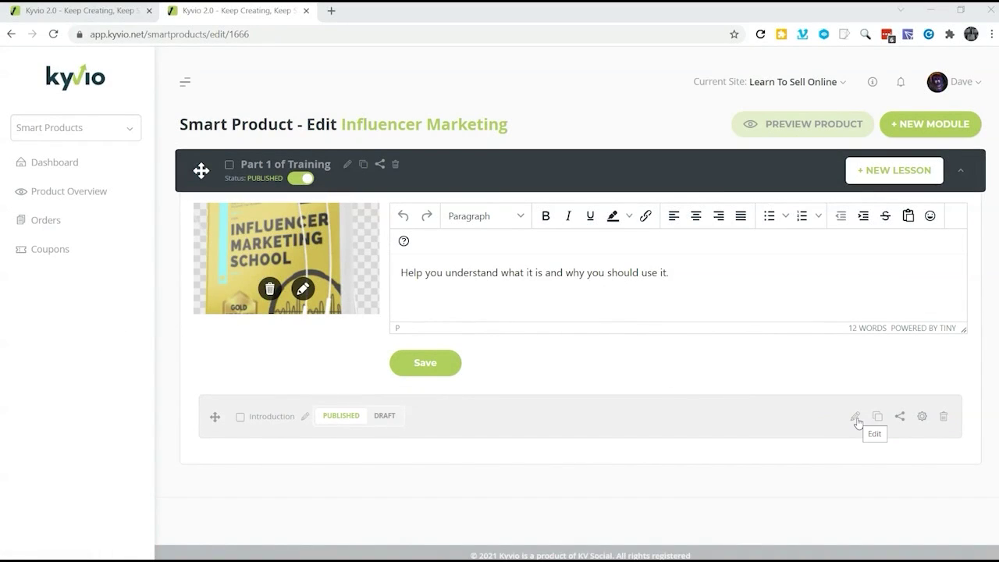
# Open the Introduction lesson in the Part 1 of Training module and add a worksheet named "A quick checkup.".
pyautogui.click(855, 418)
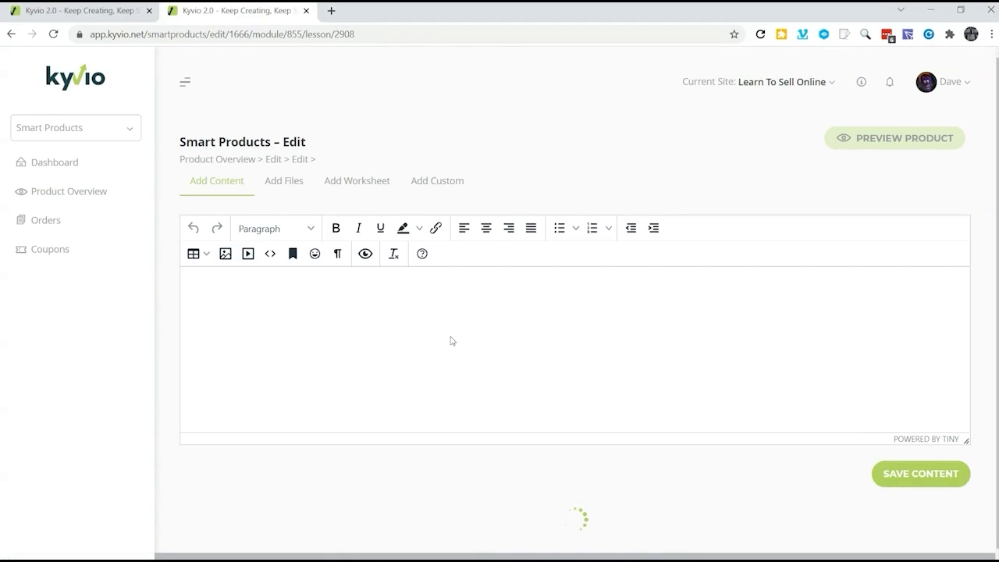
pyautogui.scroll(-2, 435, 320)
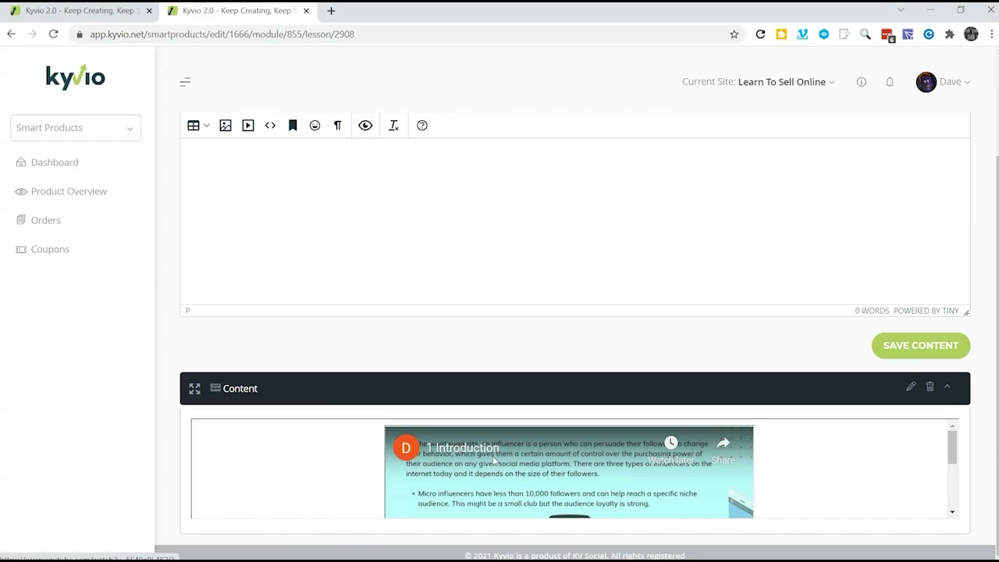
pyautogui.scroll(2, 536, 453)
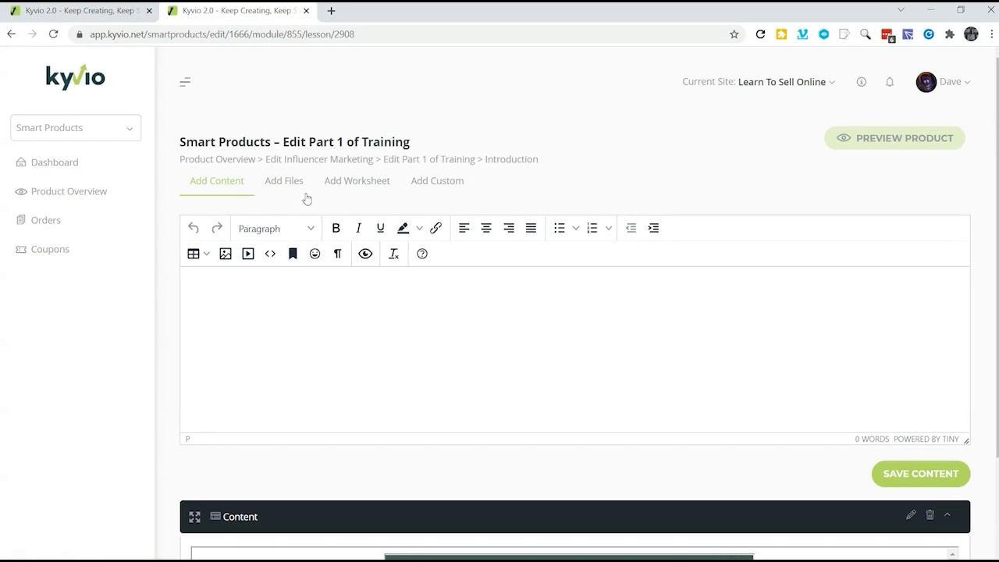
pyautogui.click(353, 184)
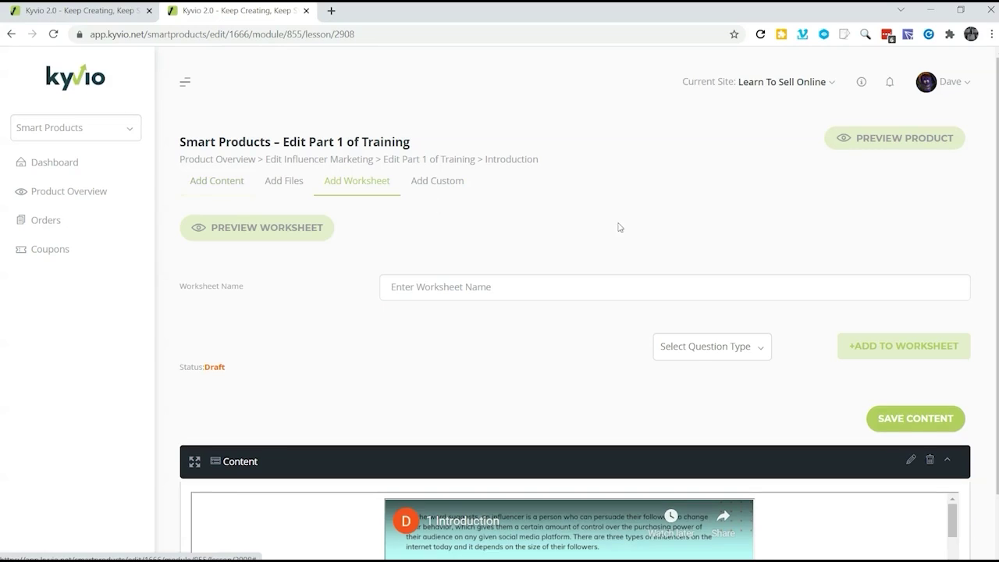
pyautogui.click(429, 287)
pyautogui.write('A quick checkup.')
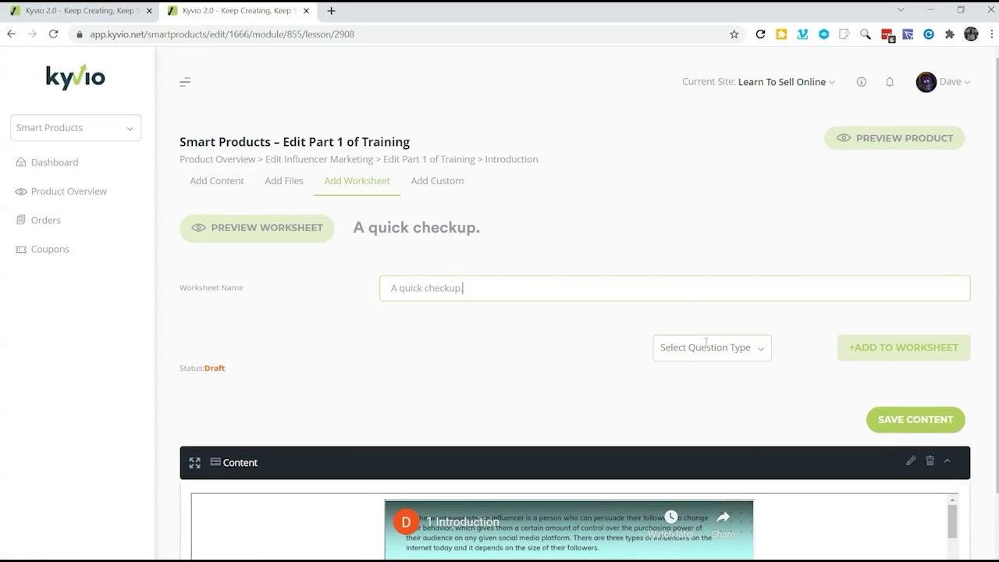
# Add the multiple-choice question "What is an influencer marketer?" with options "Someone who plays disc golf.", "Someone who shops a lot." and "Someone who can persuade others to change their behavior.".
pyautogui.click(706, 345)
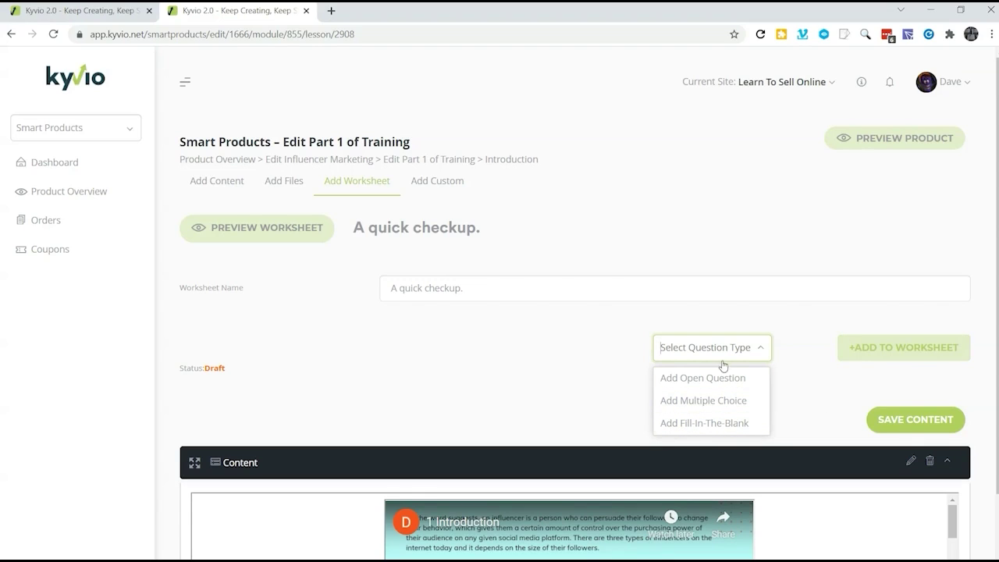
pyautogui.click(710, 403)
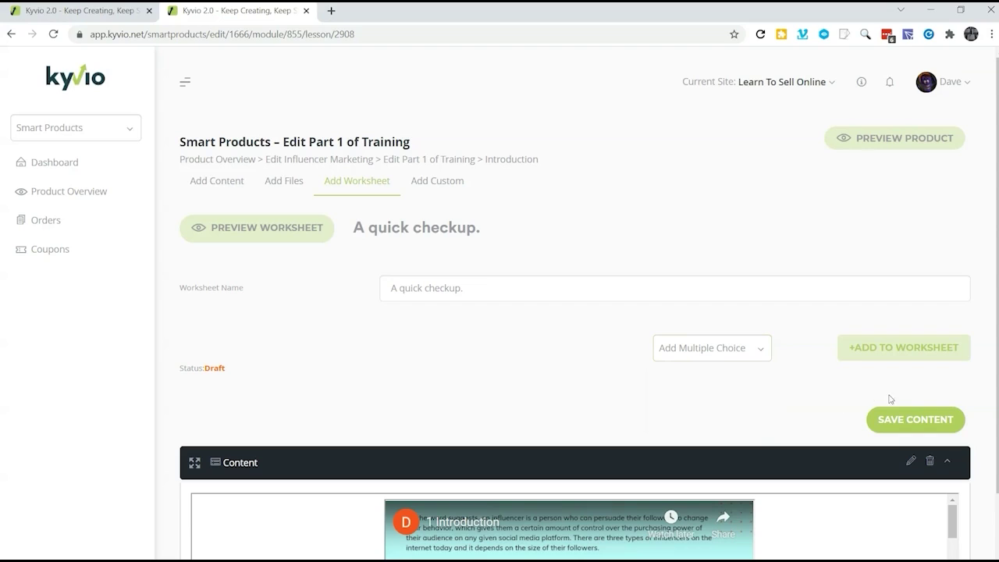
pyautogui.click(856, 354)
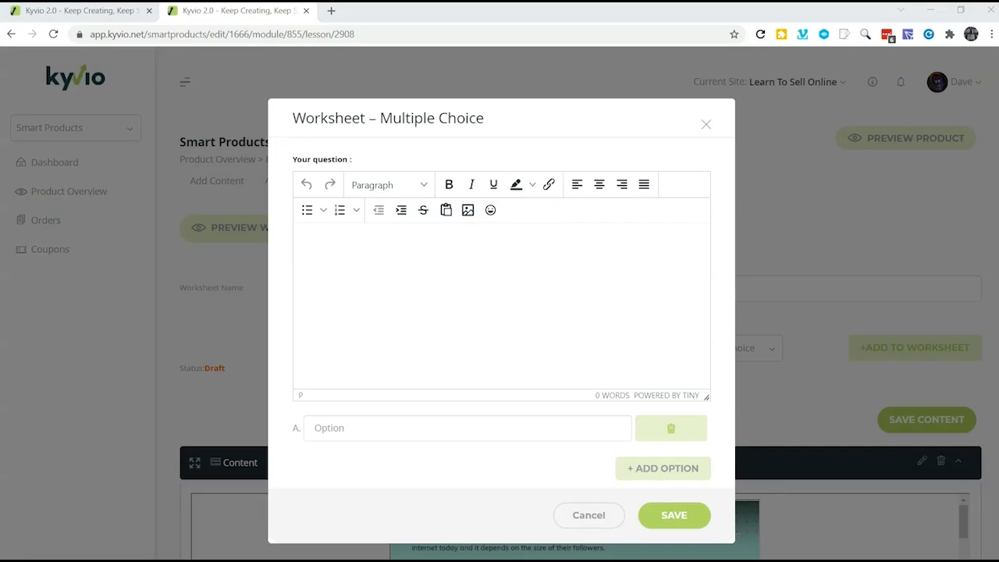
pyautogui.click(577, 242)
pyautogui.write('What is an influencer marketer?')
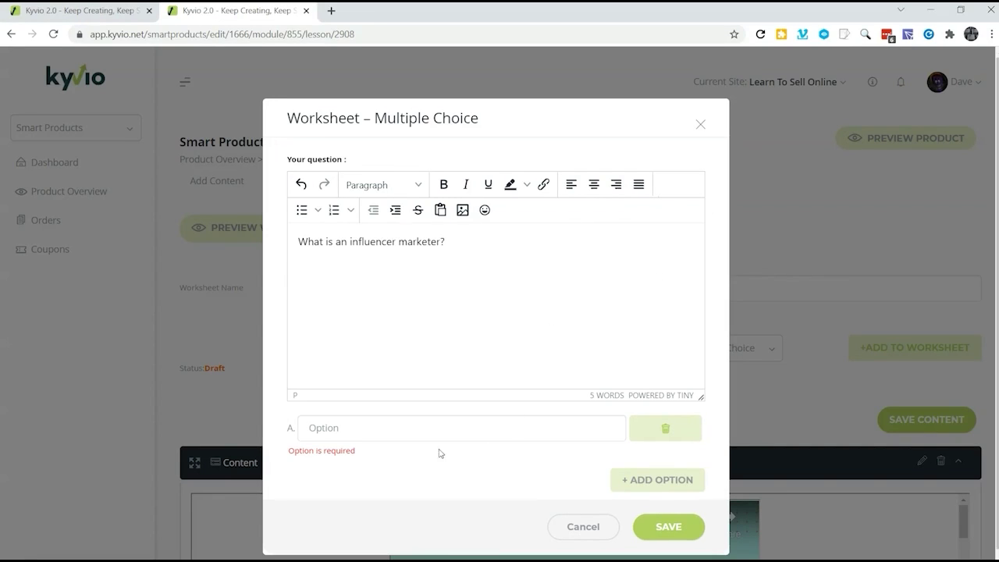
pyautogui.click(359, 431)
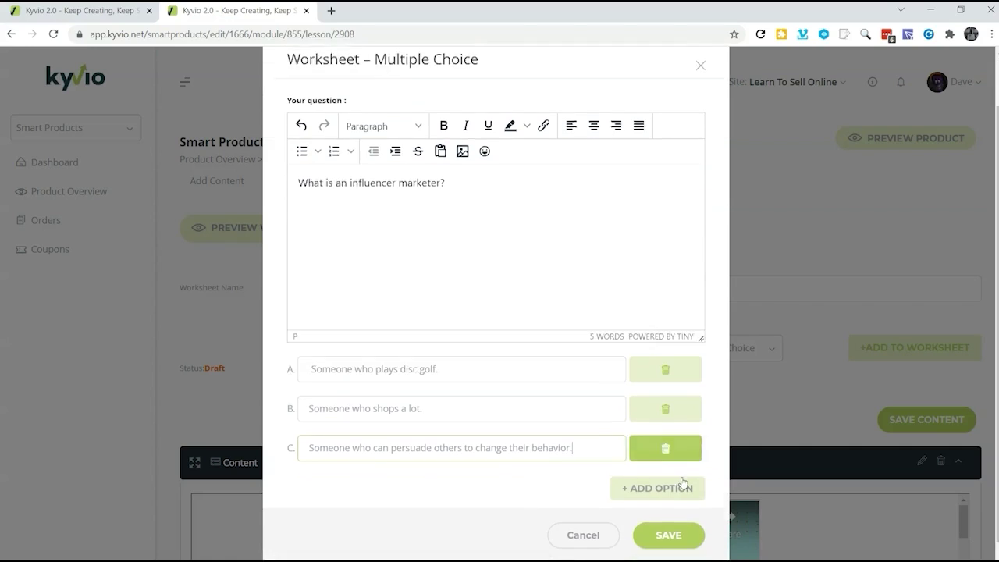
pyautogui.scroll(-1, 667, 499)
pyautogui.click(667, 521)
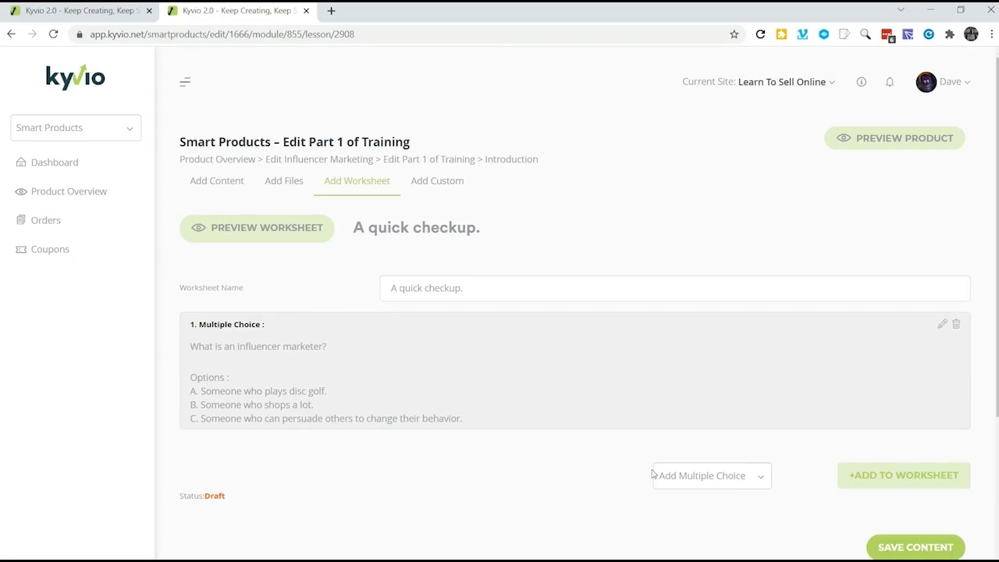
# Save the worksheet to the lesson and start the Part 1 of Training lessons in the product preview.
pyautogui.click(212, 496)
pyautogui.click(917, 546)
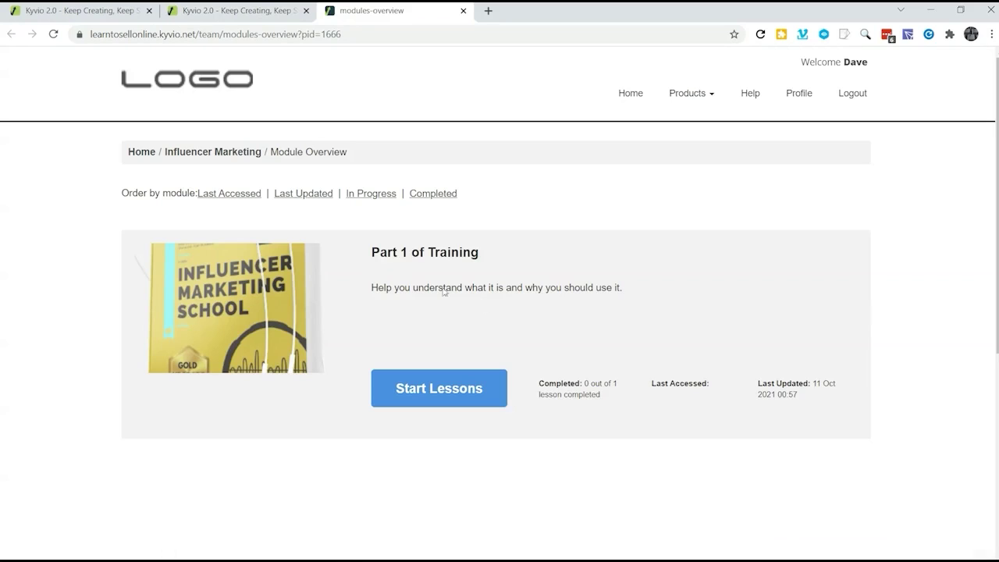
pyautogui.click(429, 399)
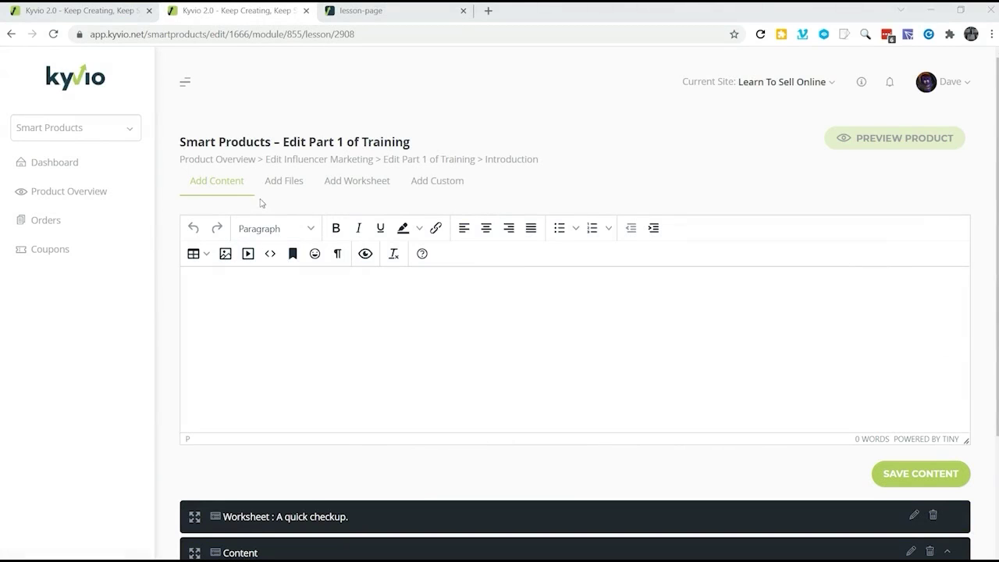
# Open the section for adding files to the Introduction lesson.
pyautogui.click(286, 186)
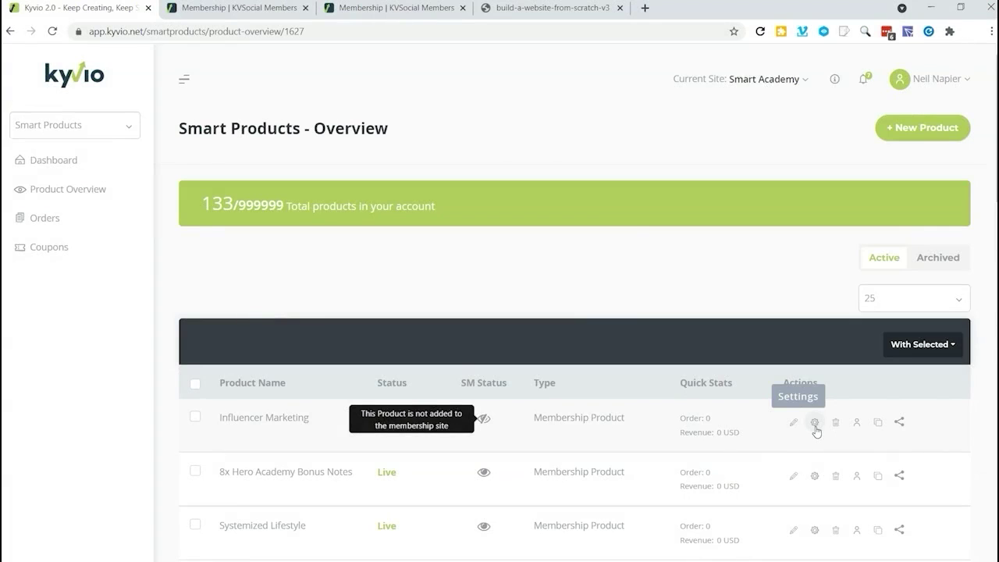
# Draft an Influencer Marketing product action for customers who Purchased the Free price variant, check the available actions, and close the settings without saving.
pyautogui.click(818, 423)
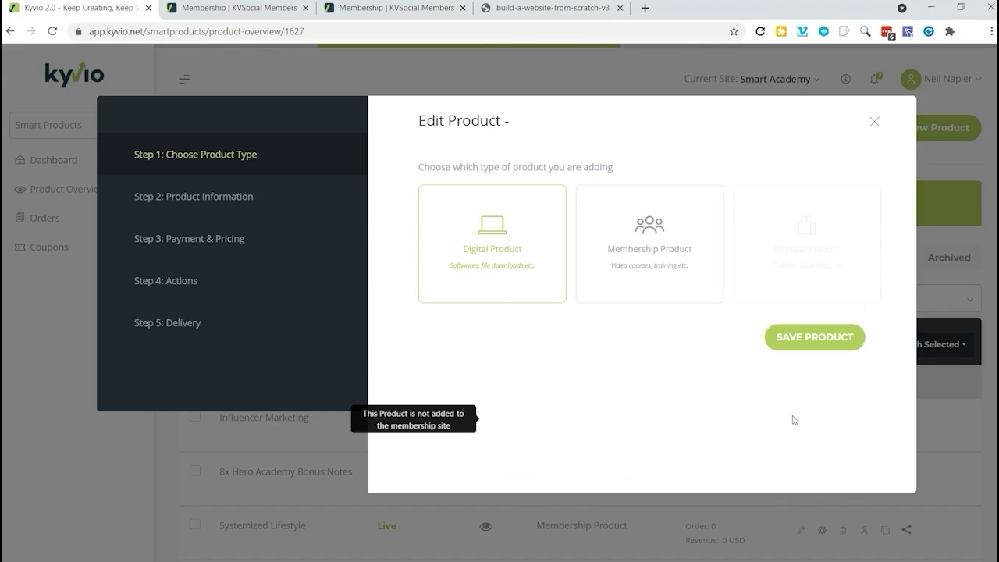
pyautogui.click(668, 263)
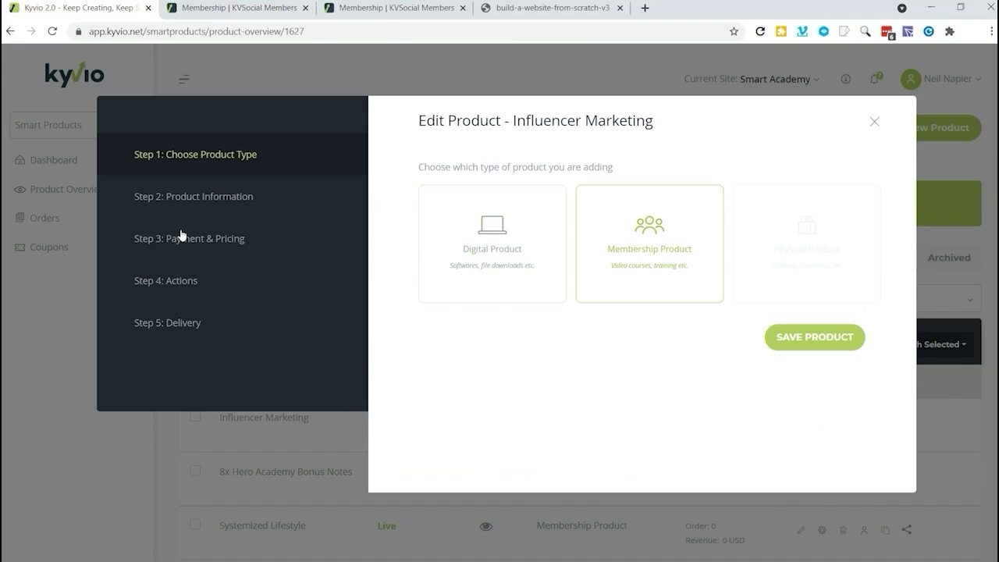
pyautogui.click(180, 279)
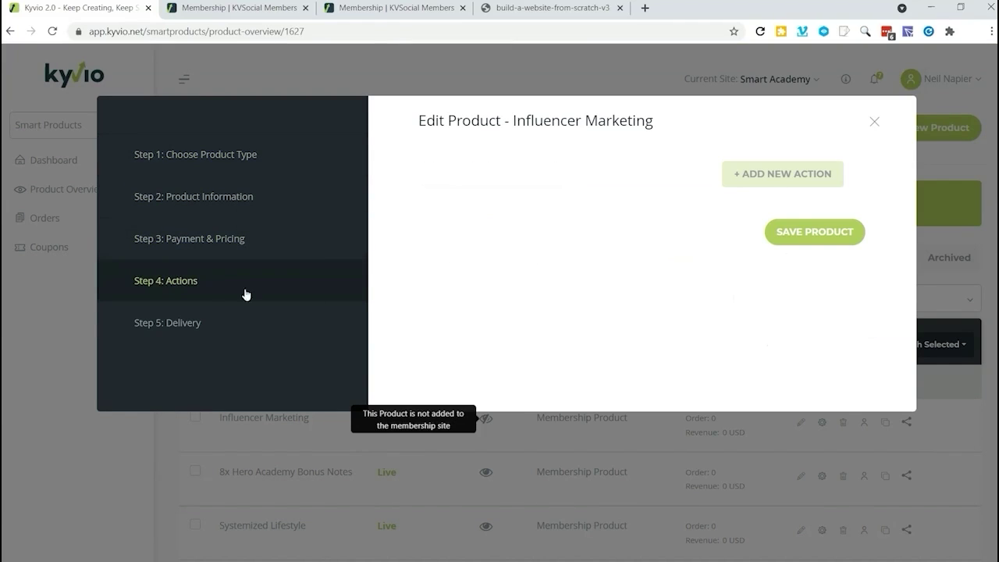
pyautogui.click(769, 177)
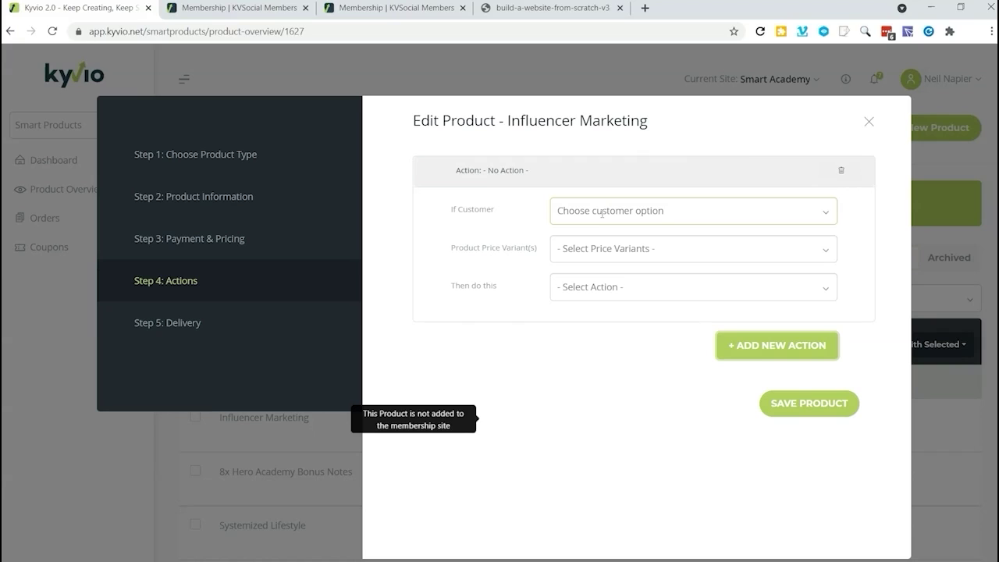
pyautogui.click(660, 211)
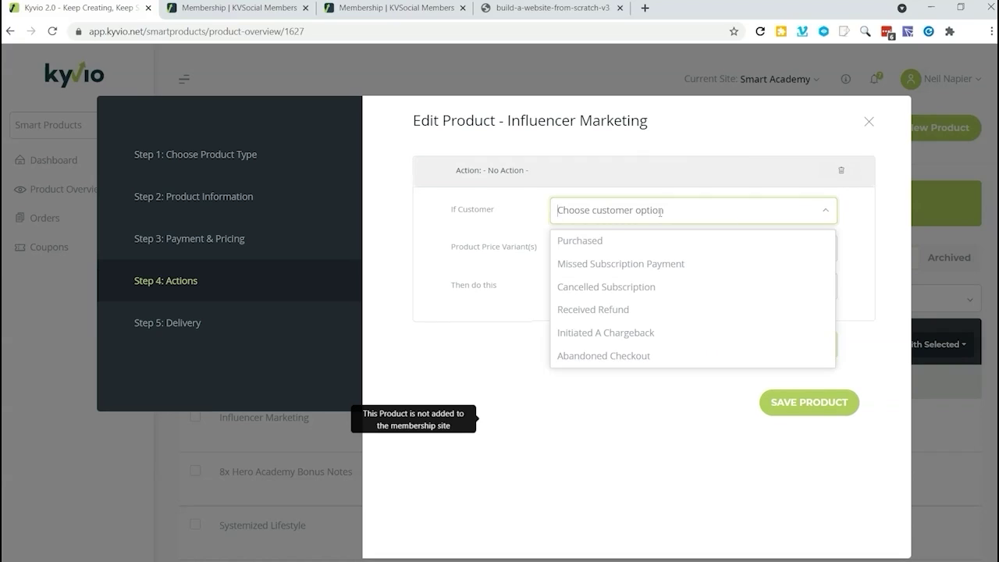
pyautogui.click(632, 242)
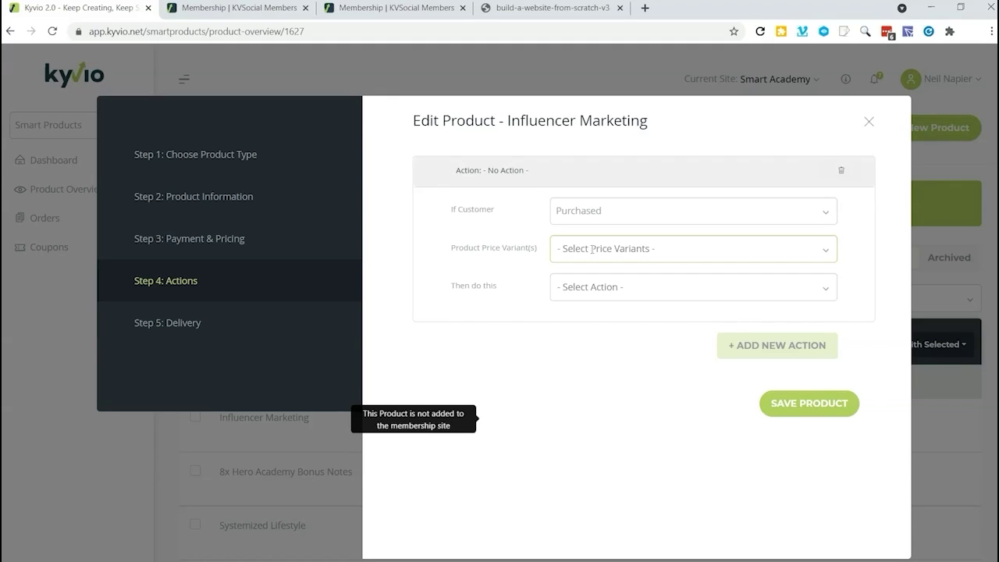
pyautogui.click(592, 248)
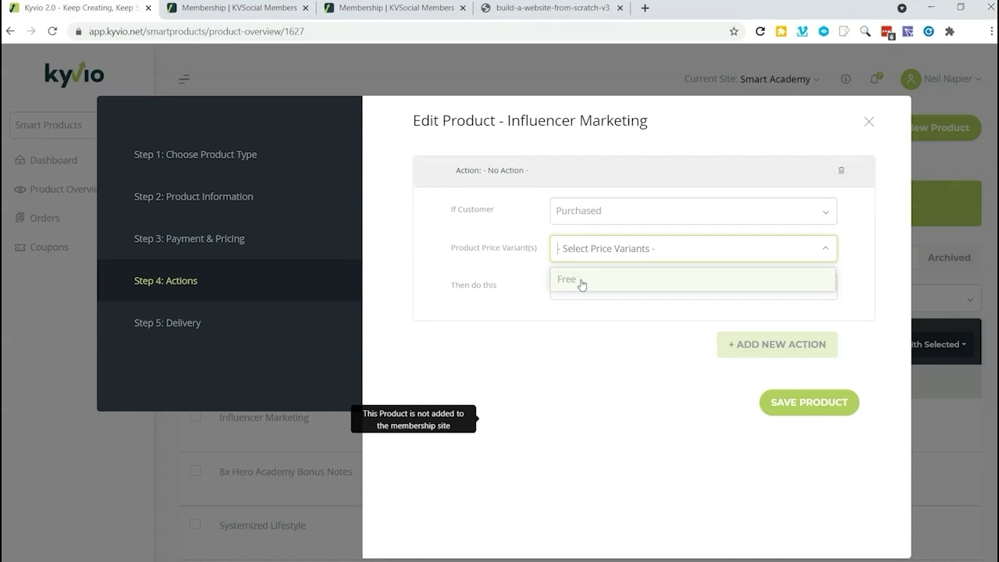
pyautogui.click(599, 269)
pyautogui.click(602, 287)
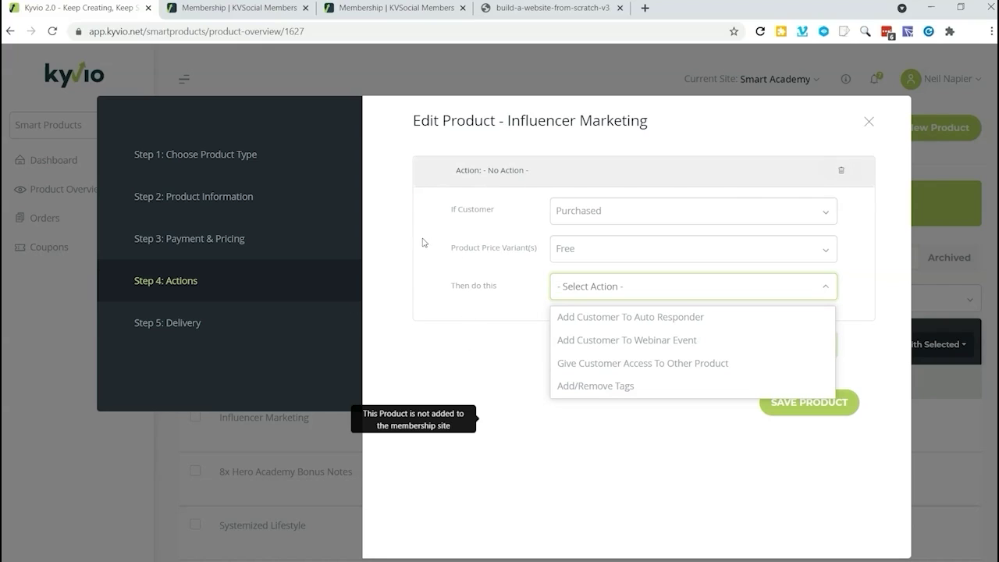
pyautogui.click(879, 138)
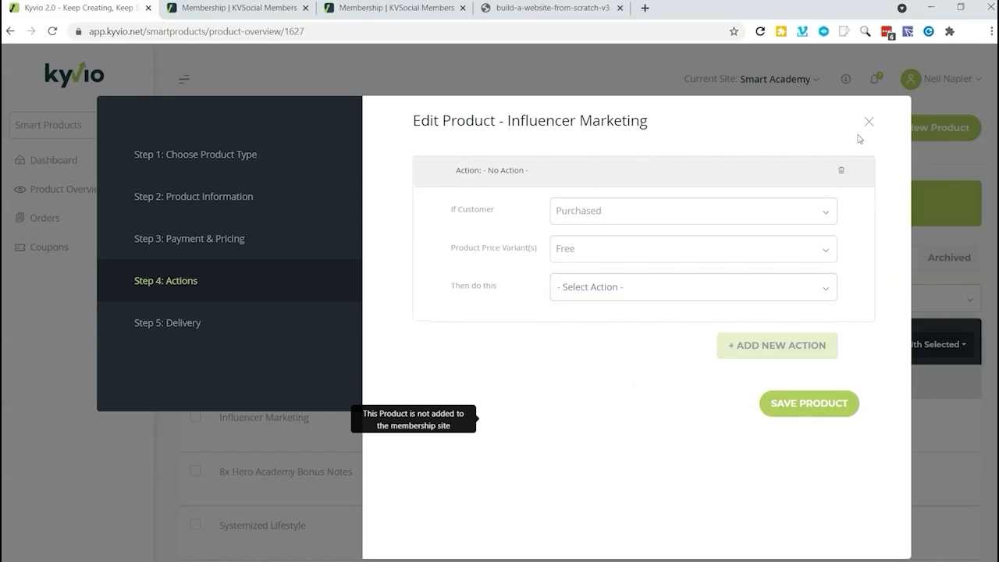
pyautogui.click(868, 122)
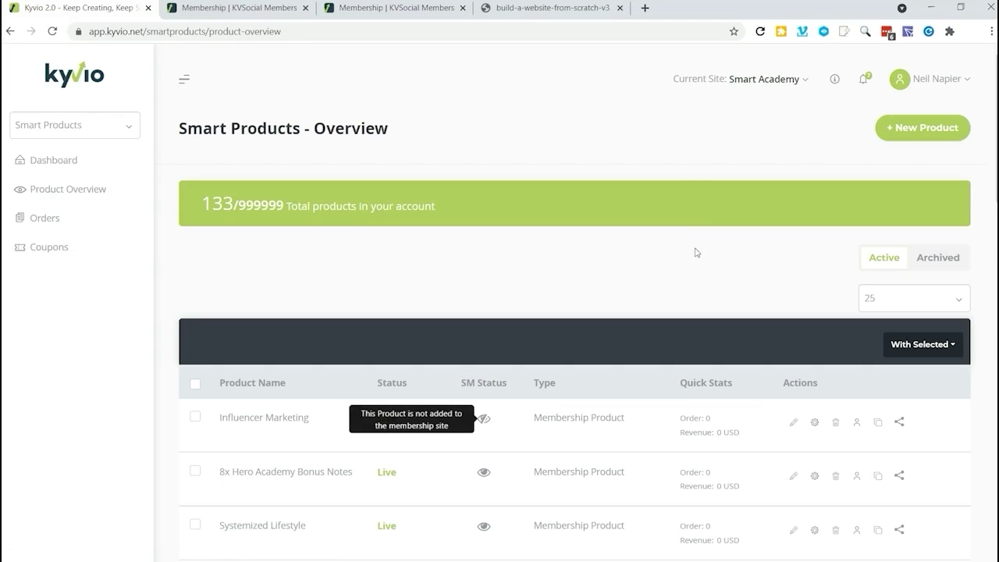
# Check the orders list and draft a coupon with code Demo and a 10% discount for the Influencer Marketing product's Free price.
pyautogui.click(48, 228)
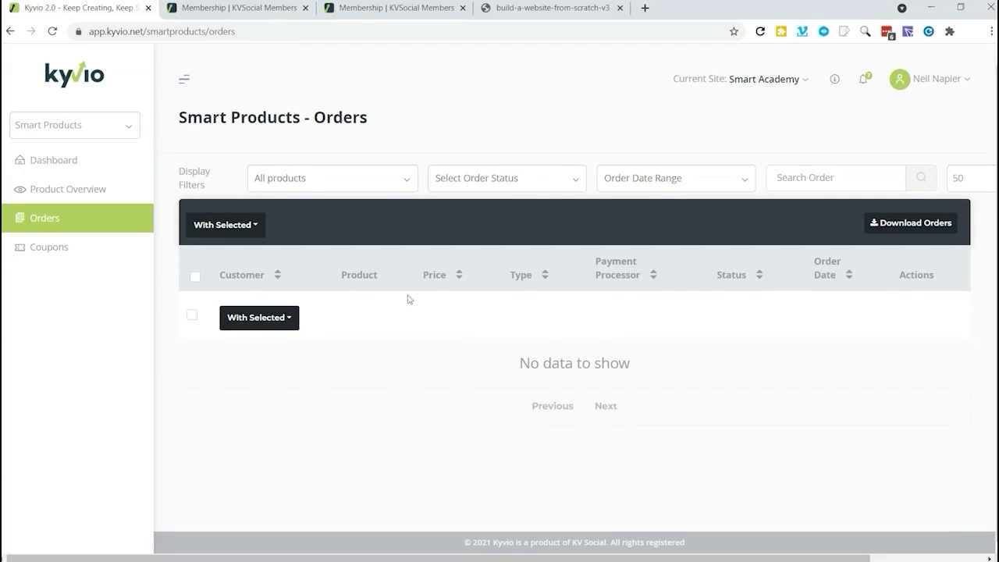
pyautogui.click(50, 246)
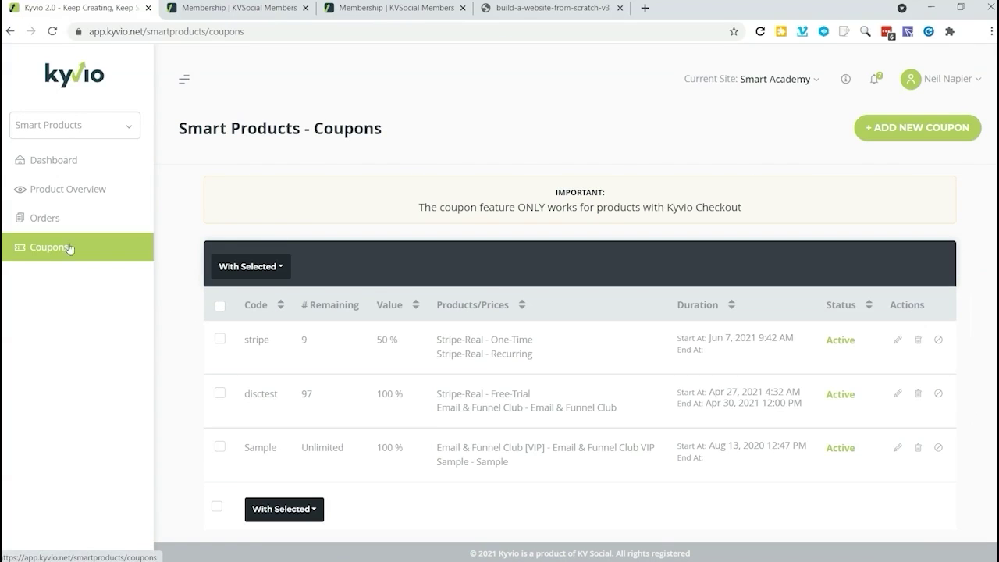
pyautogui.click(901, 125)
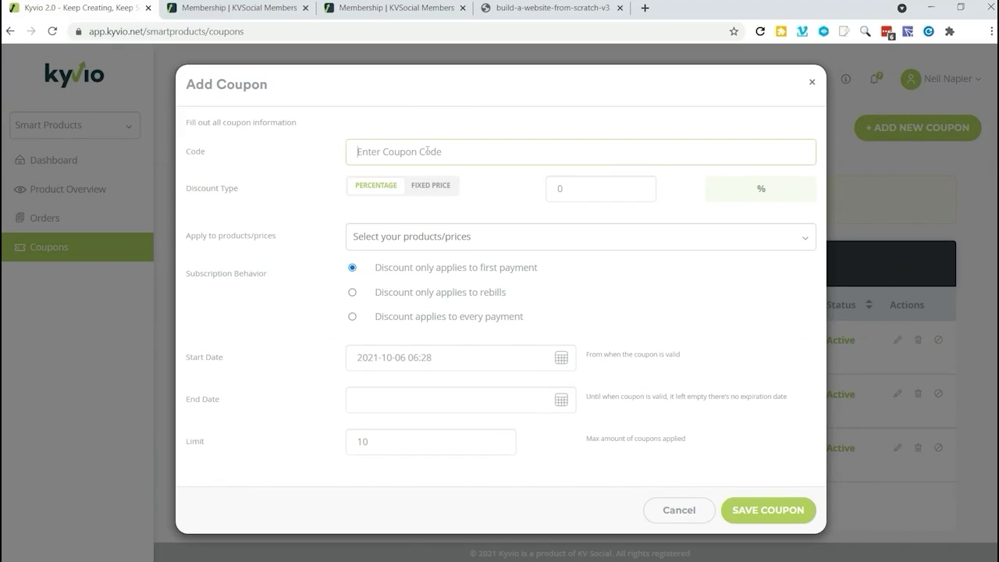
pyautogui.write('Demo')
pyautogui.click(616, 188)
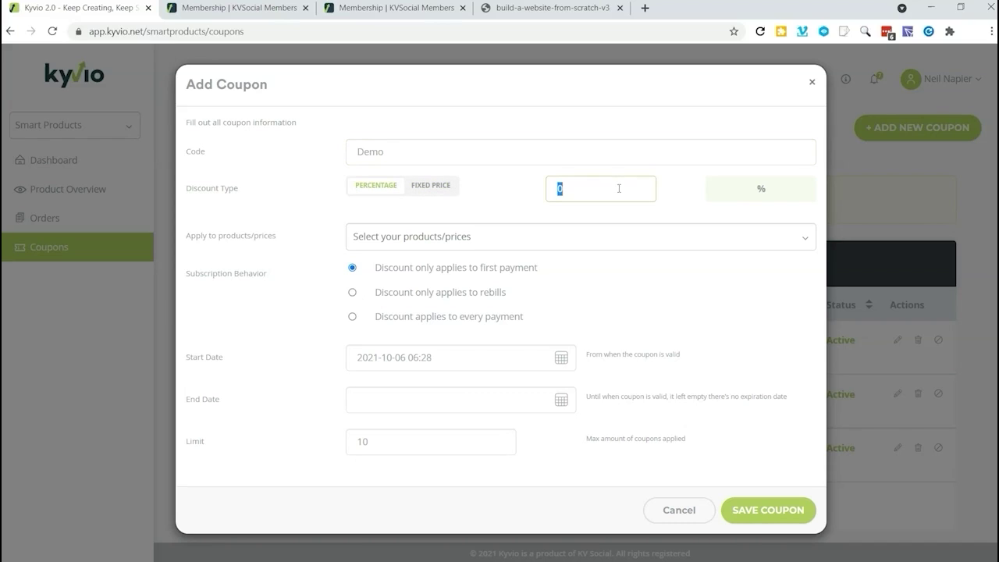
pyautogui.write('10')
pyautogui.click(491, 234)
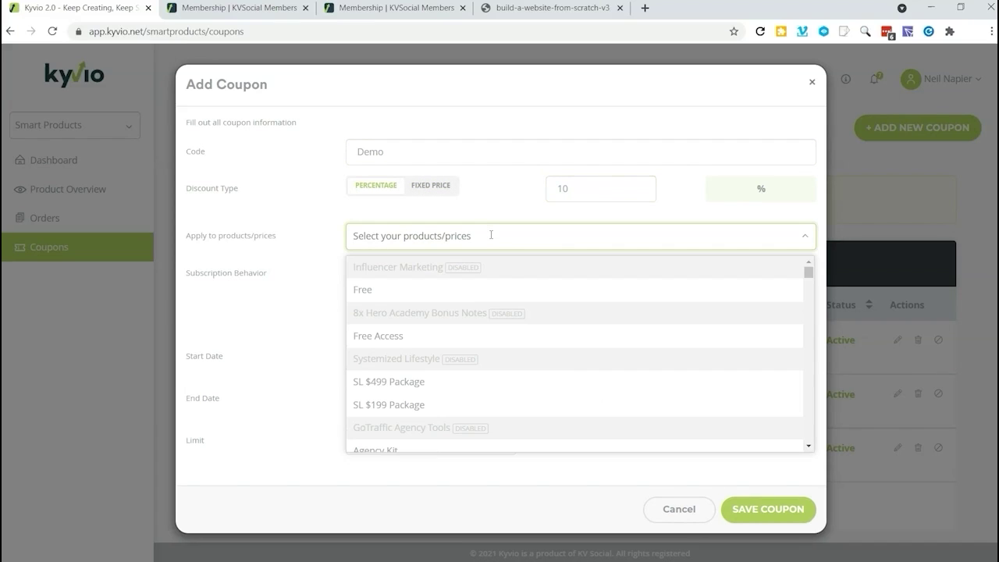
pyautogui.click(383, 289)
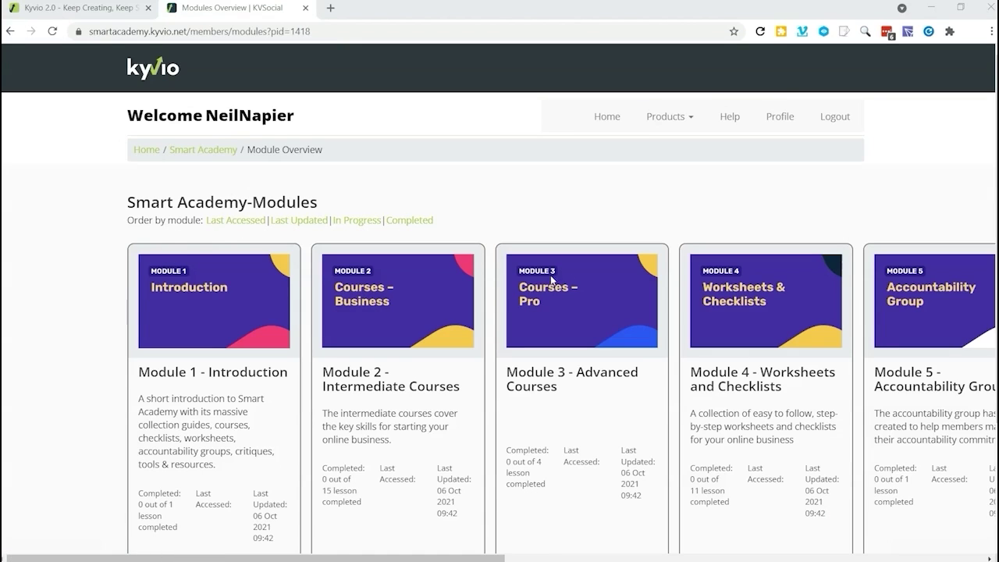
# Look over the Smart Academy modules and start the lessons of Module 2 - Intermediate Courses.
pyautogui.moveTo(500, 557); pyautogui.dragTo(933, 557)
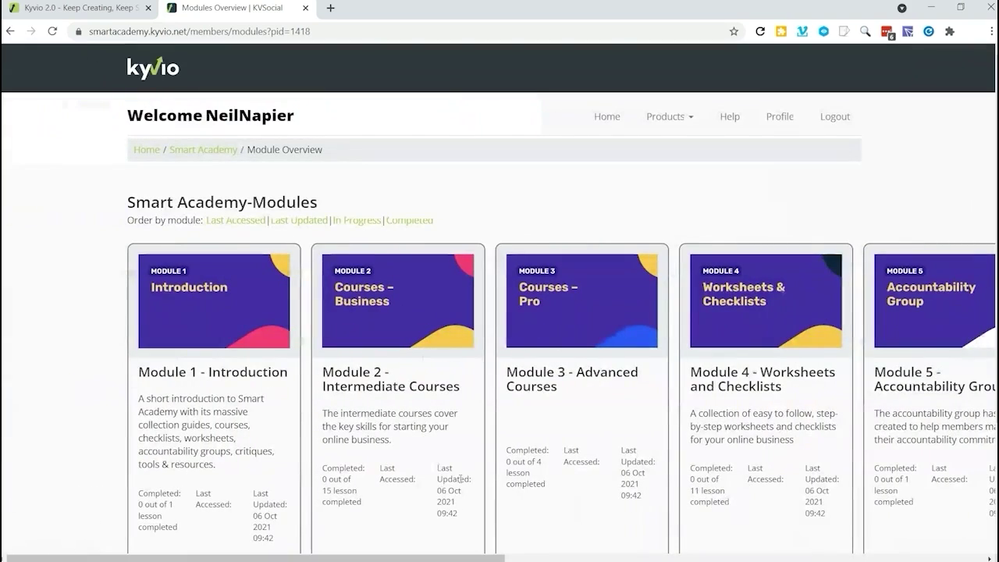
pyautogui.moveTo(323, 372); pyautogui.dragTo(427, 387)
pyautogui.click(464, 397)
pyautogui.scroll(-3, 353, 391)
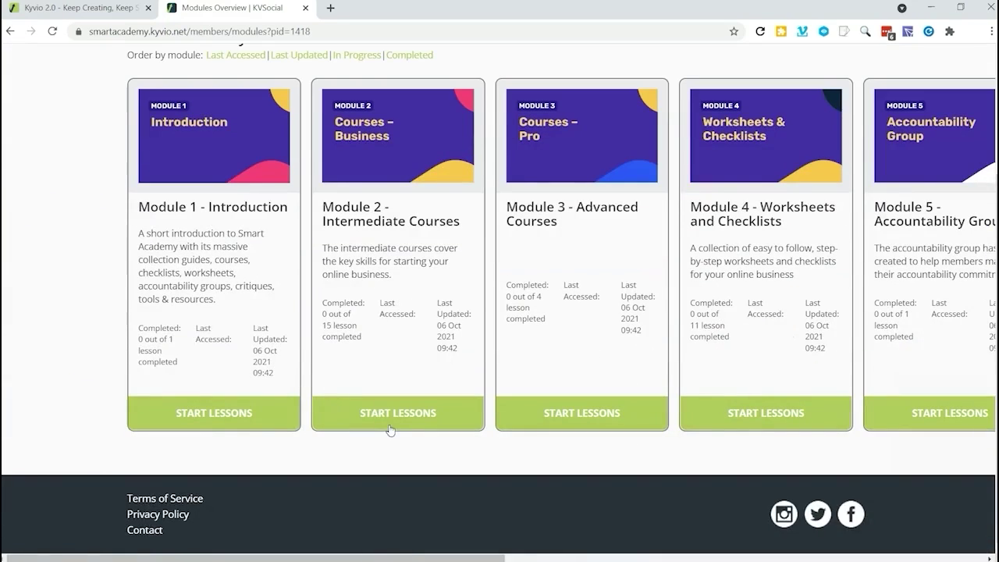
pyautogui.click(370, 406)
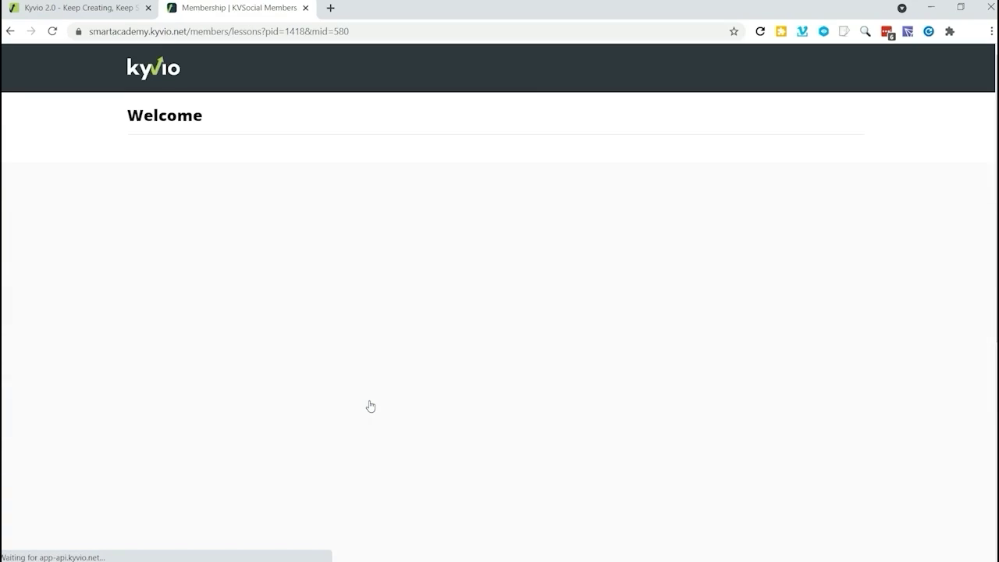
# Examine the headings and introduction video of the Social Community Secrets lesson, and return to the module overview.
pyautogui.scroll(-2, 373, 397)
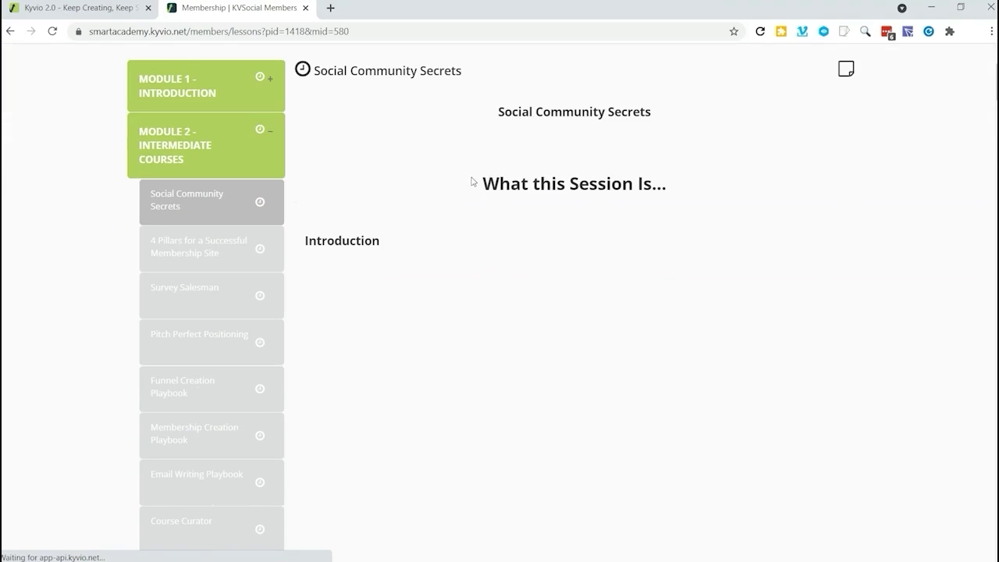
pyautogui.moveTo(482, 181); pyautogui.dragTo(688, 190)
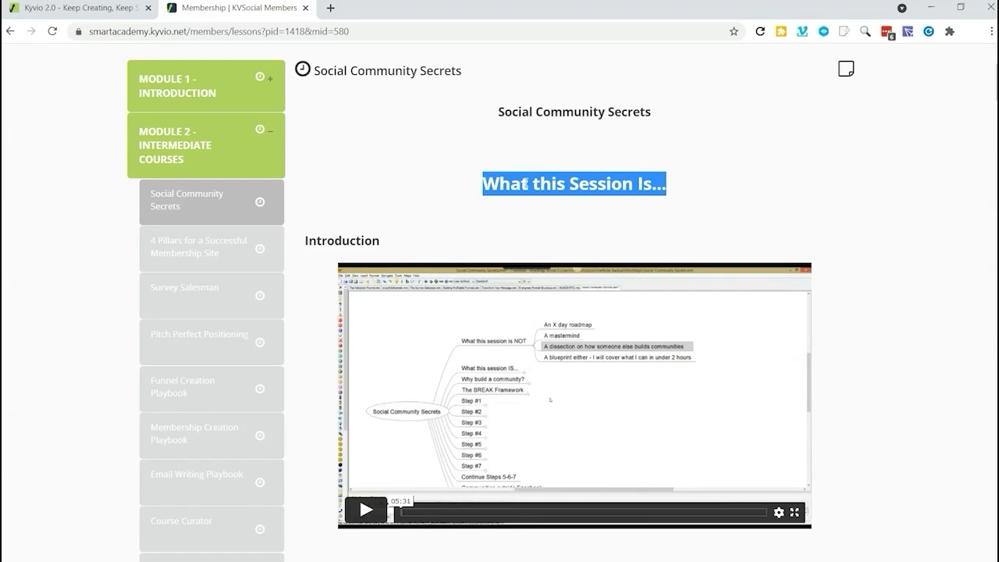
pyautogui.moveTo(493, 110); pyautogui.dragTo(682, 190)
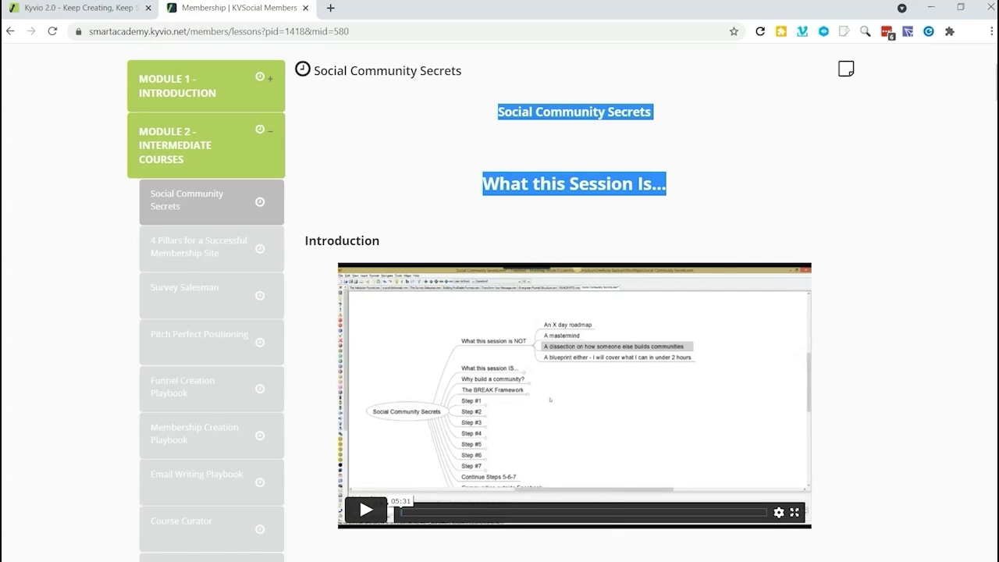
pyautogui.hotkey('alt', 'Left')
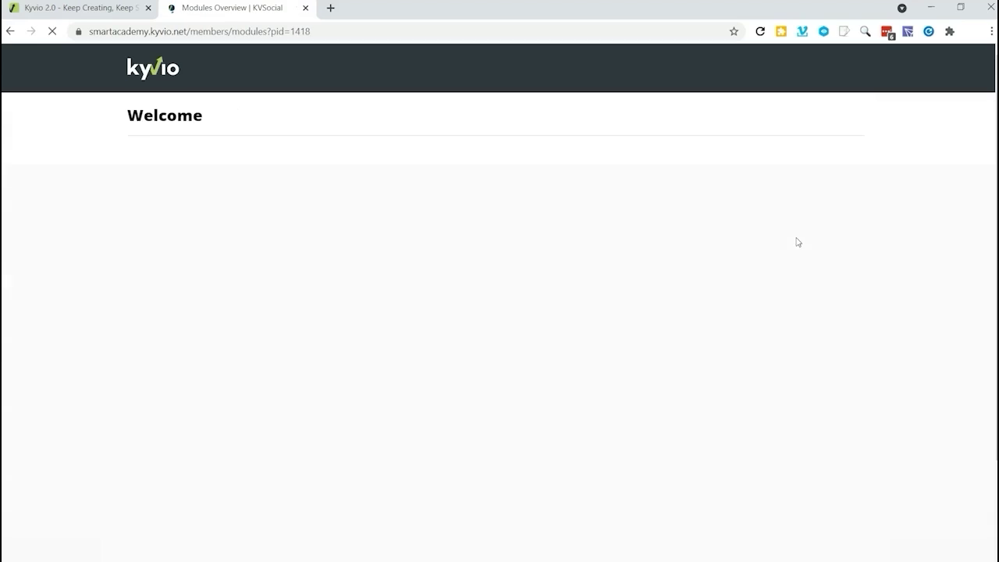